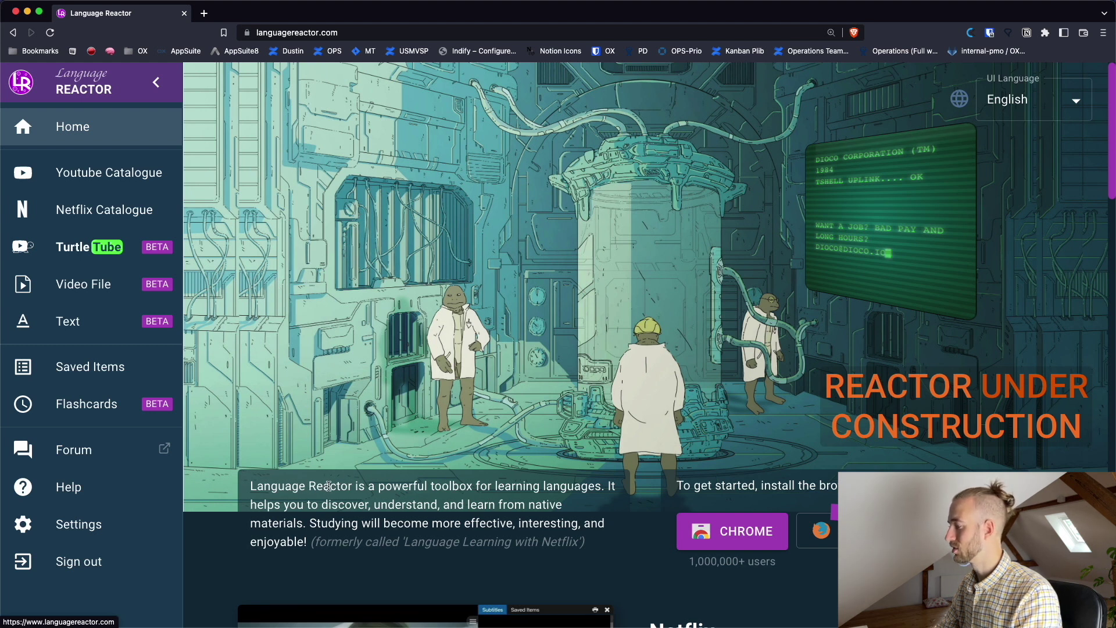
# - Read the introductory description of Language Reactor on the home page
pyautogui.moveTo(251, 486); pyautogui.dragTo(601, 551)
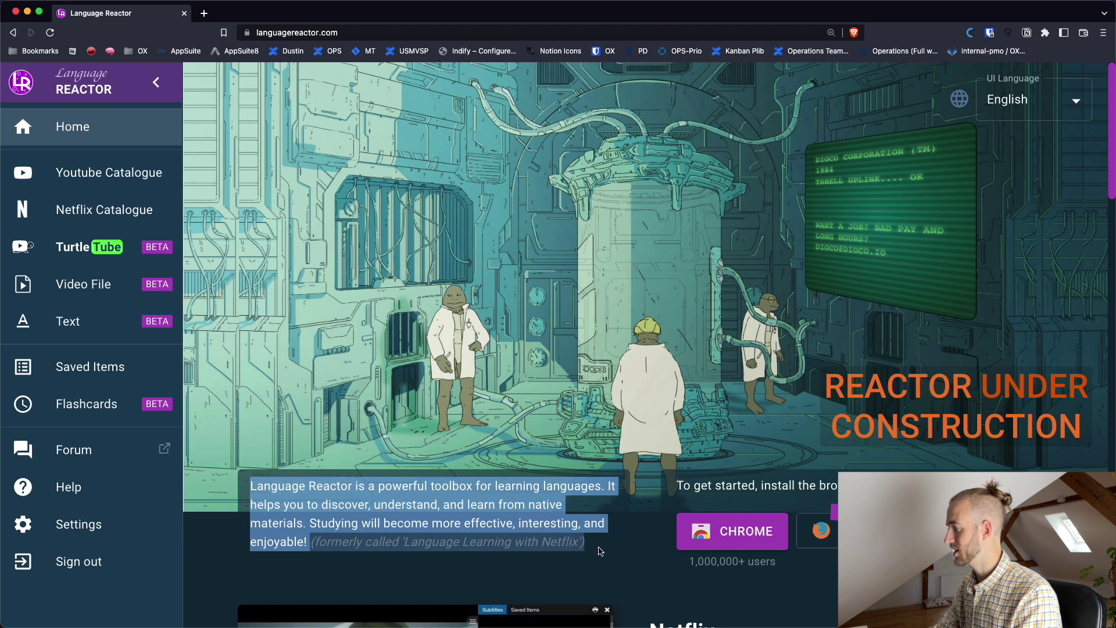
pyautogui.click(403, 572)
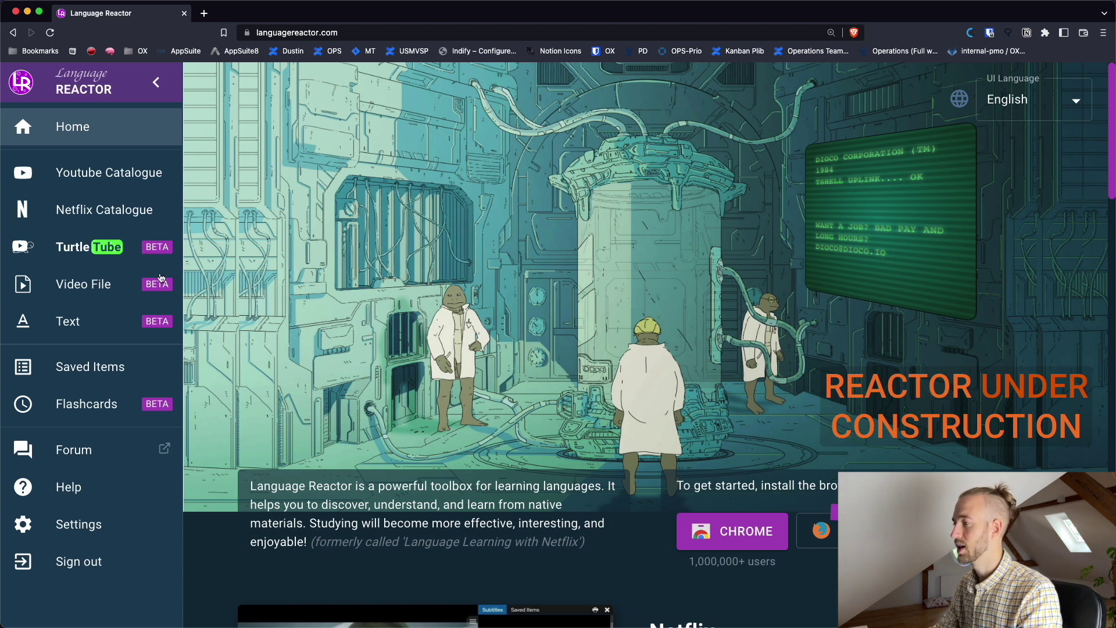
# - Open the YouTube catalogue and look through its French channels and source language choices
pyautogui.click(112, 173)
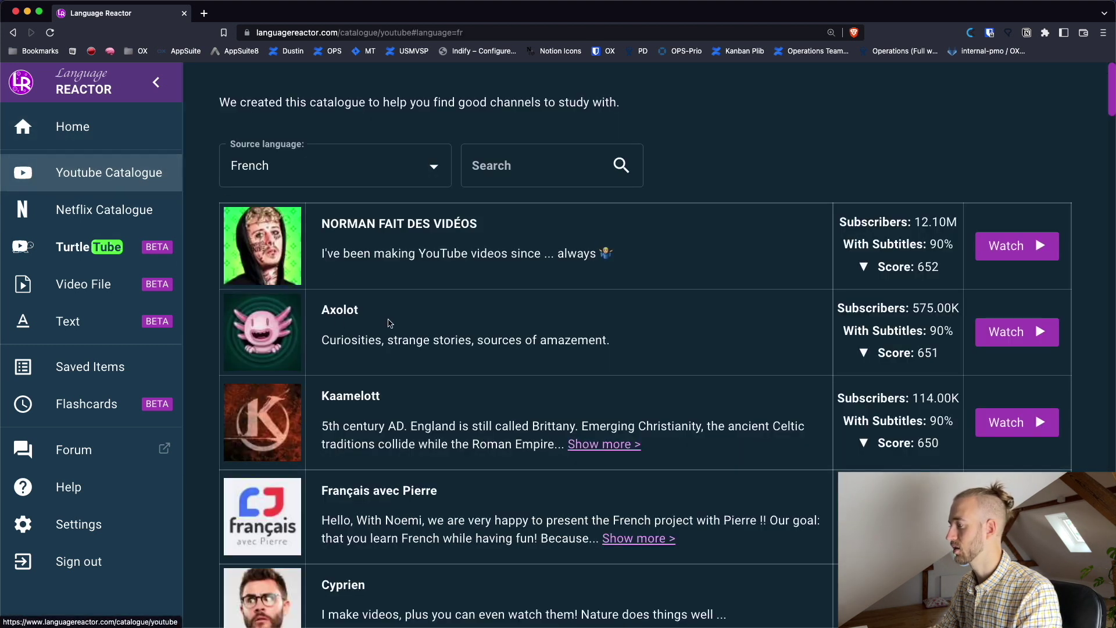
pyautogui.scroll(-20, 389, 323)
pyautogui.scroll(20, 388, 331)
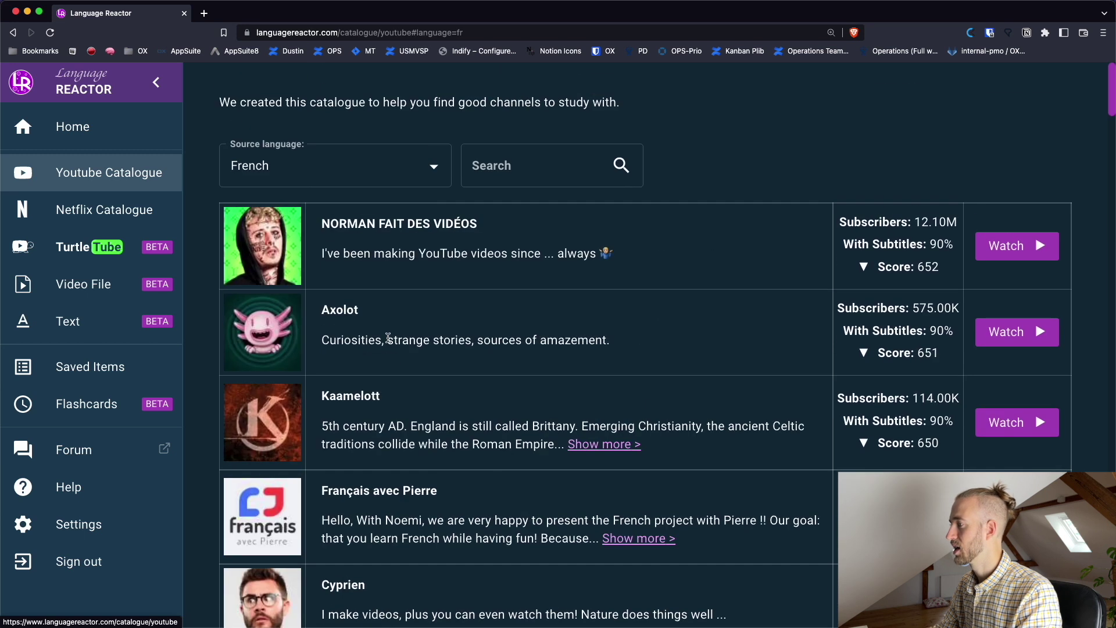
pyautogui.click(422, 166)
pyautogui.click(428, 165)
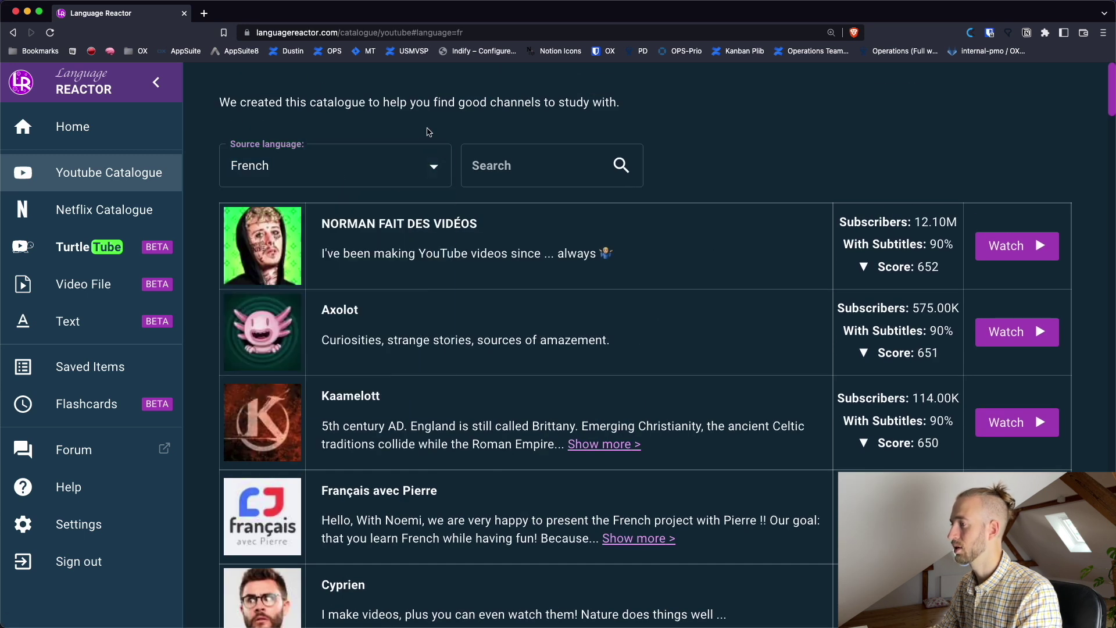
# - Open TurtleTube and view the French, Level 4 and French, Level 1 video lists
pyautogui.click(161, 256)
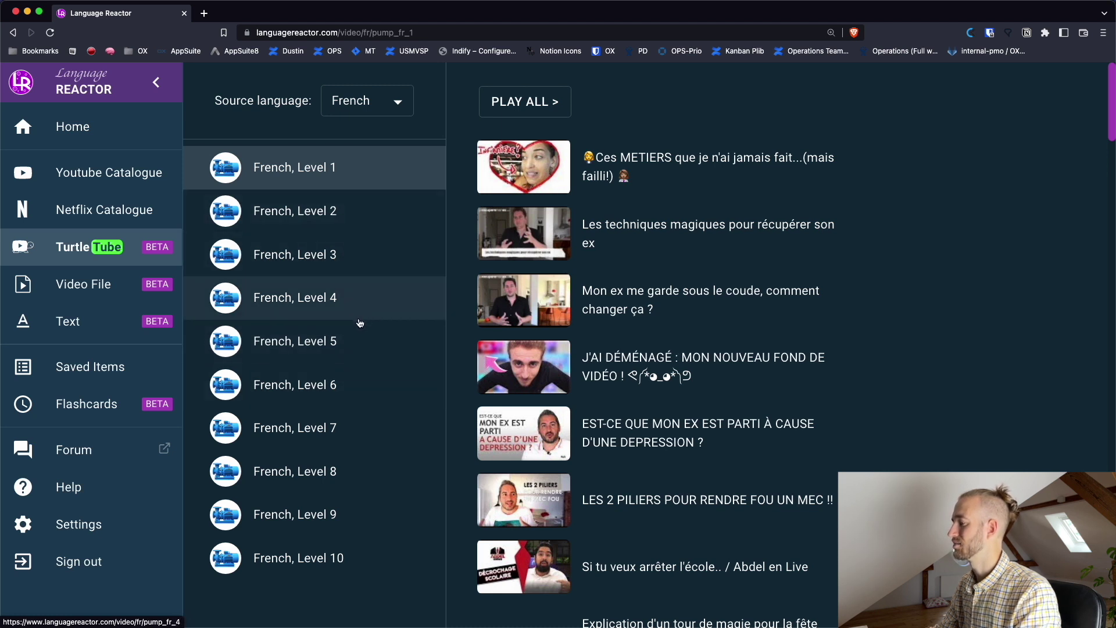
pyautogui.click(354, 299)
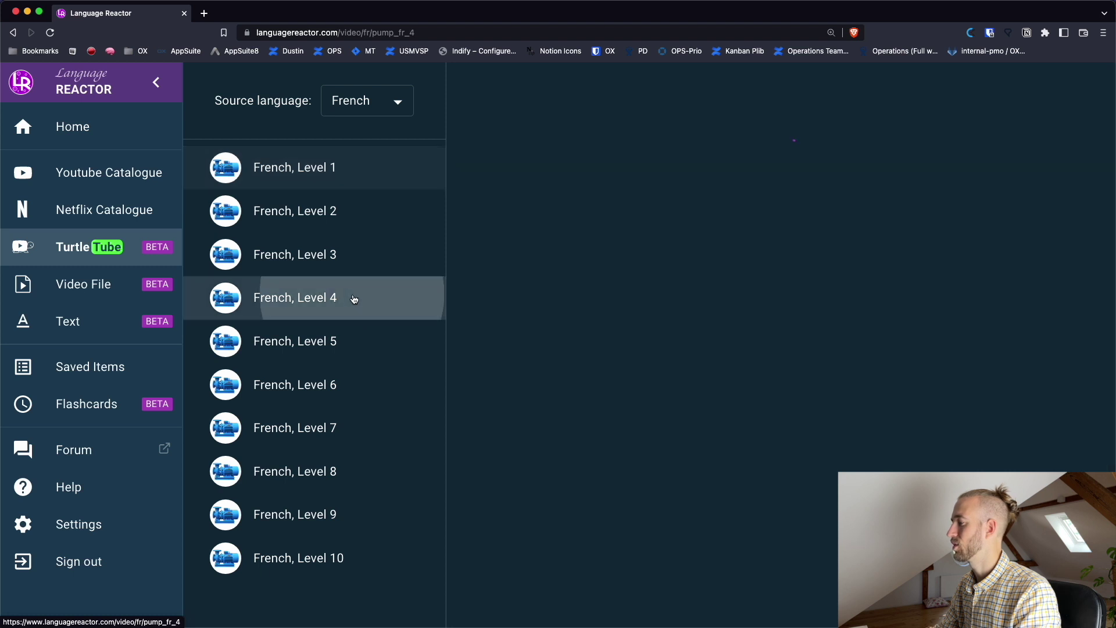
pyautogui.click(335, 169)
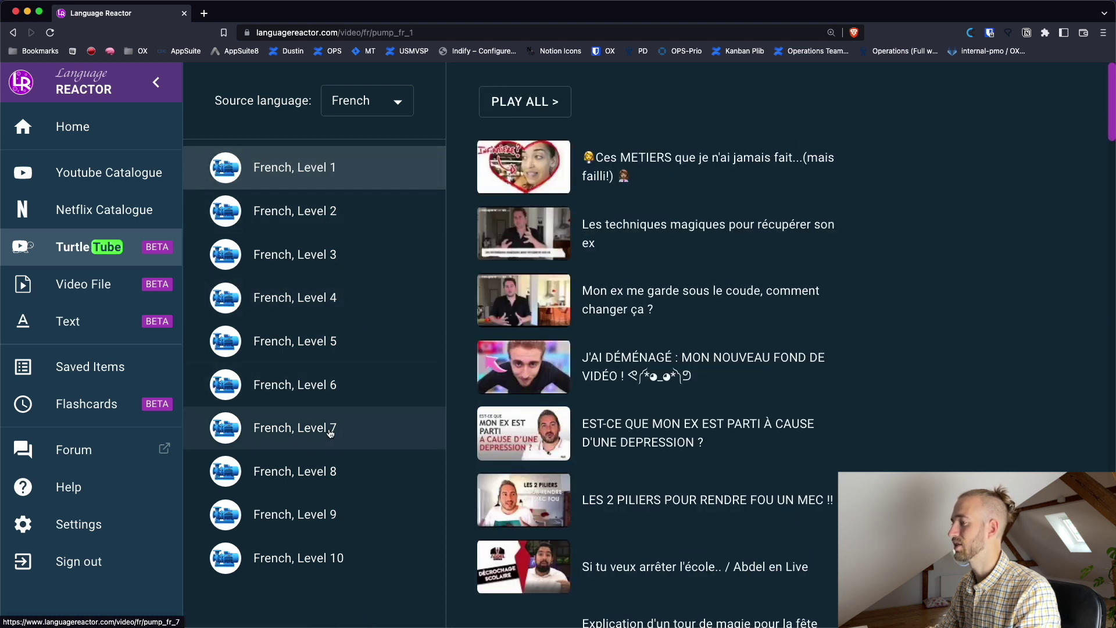
# - View the Video File, Text, Saved Items and Flashcards pages one after another
pyautogui.click(97, 284)
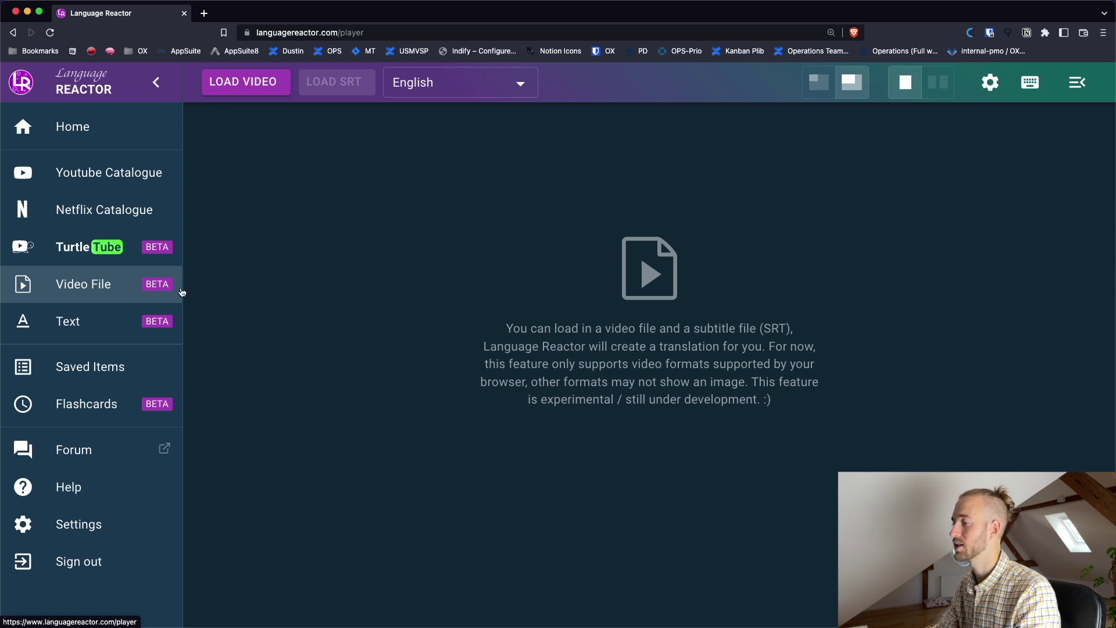
pyautogui.click(95, 324)
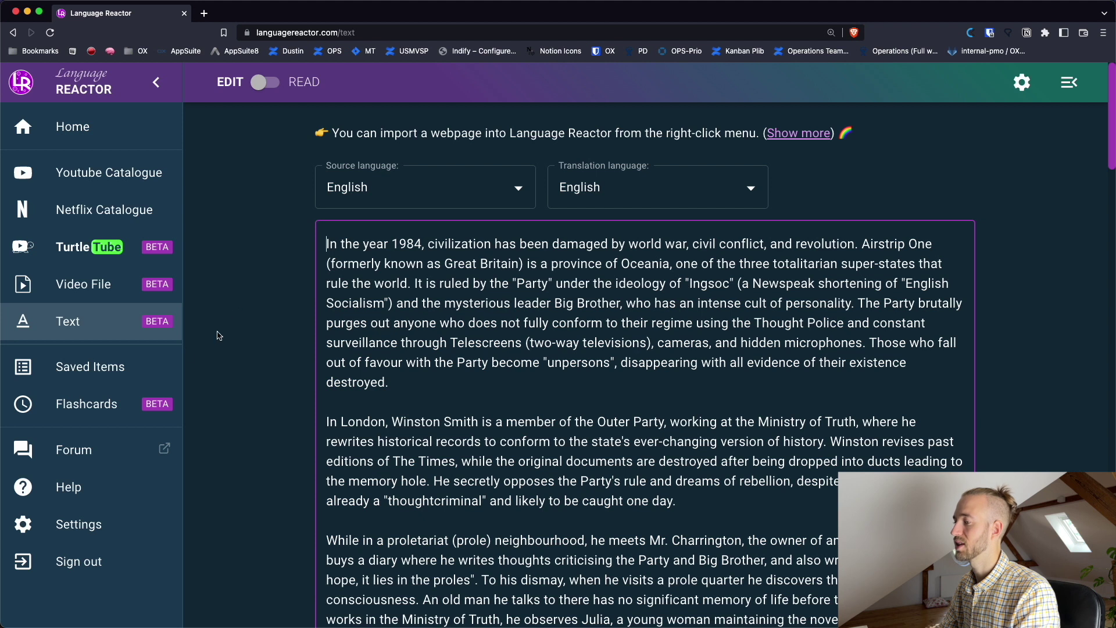
pyautogui.click(113, 374)
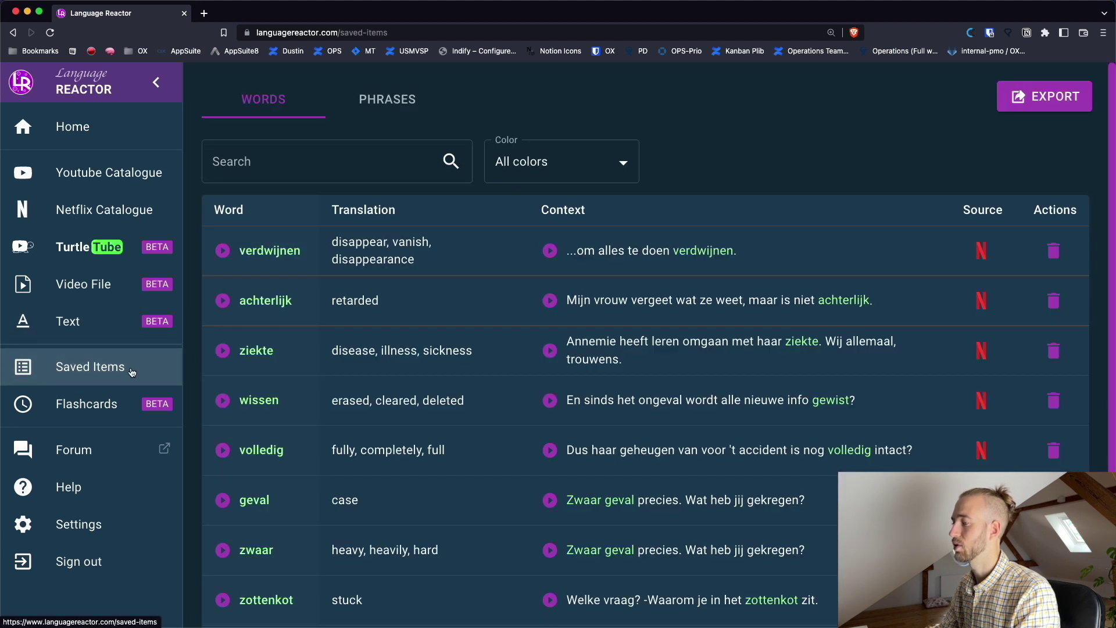
pyautogui.click(109, 409)
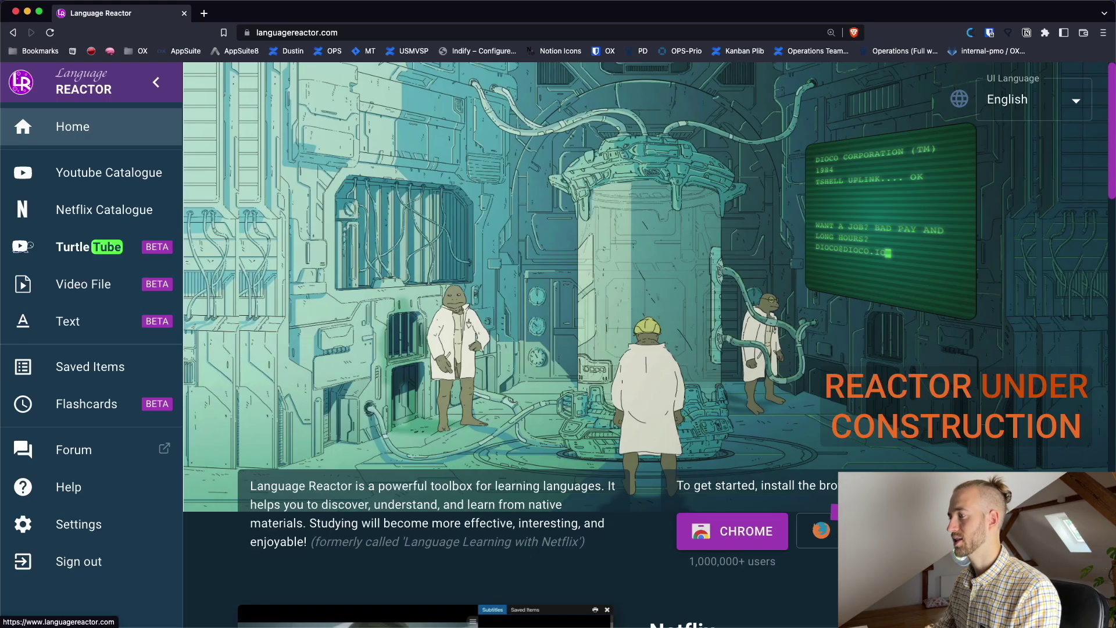
# - Open the Netflix catalogue and filter its French titles to the country United States
pyautogui.click(61, 212)
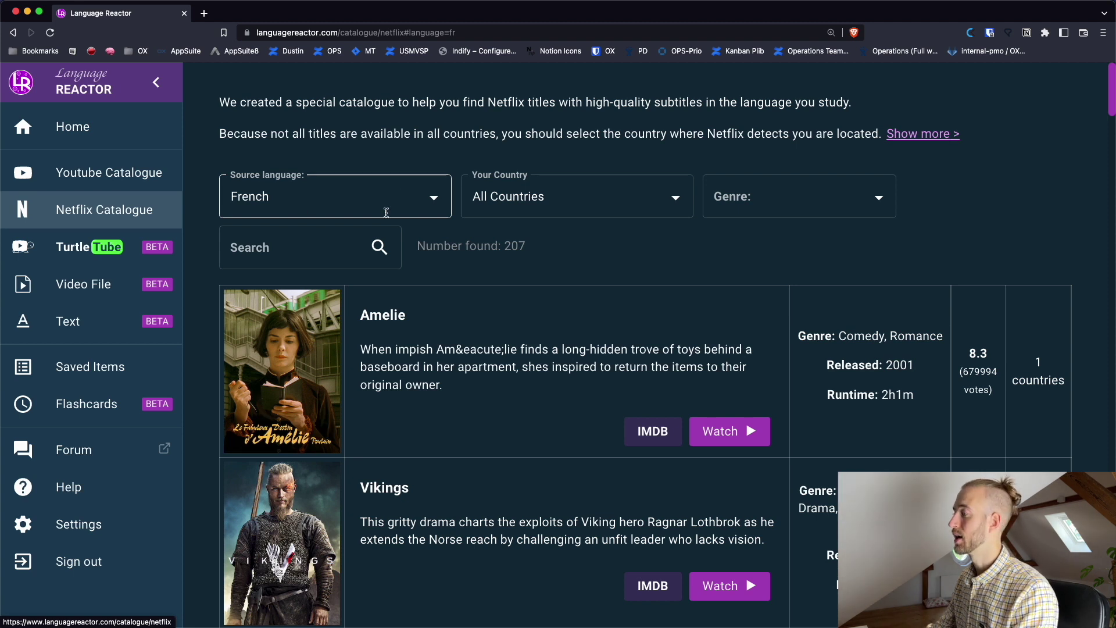
pyautogui.click(433, 197)
pyautogui.click(586, 237)
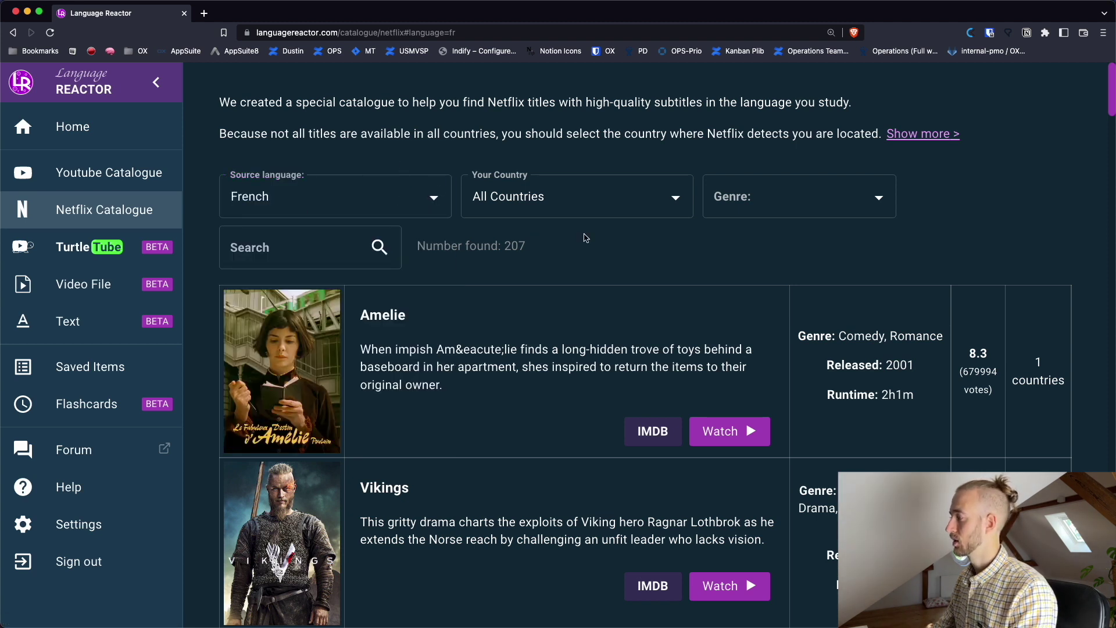
pyautogui.click(673, 200)
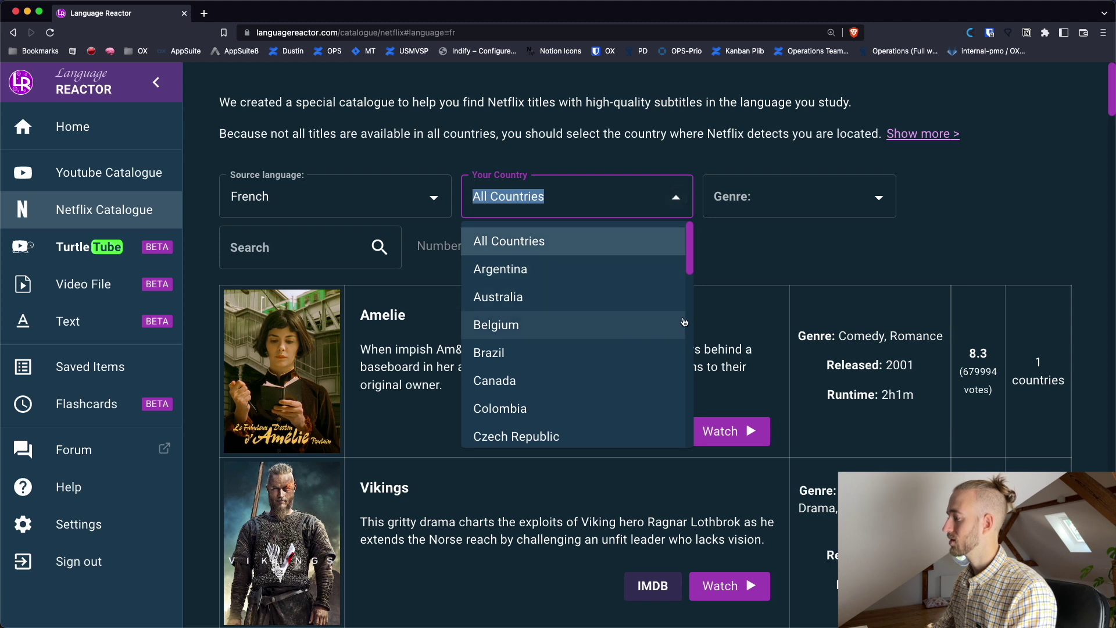
pyautogui.moveTo(687, 247); pyautogui.dragTo(686, 424)
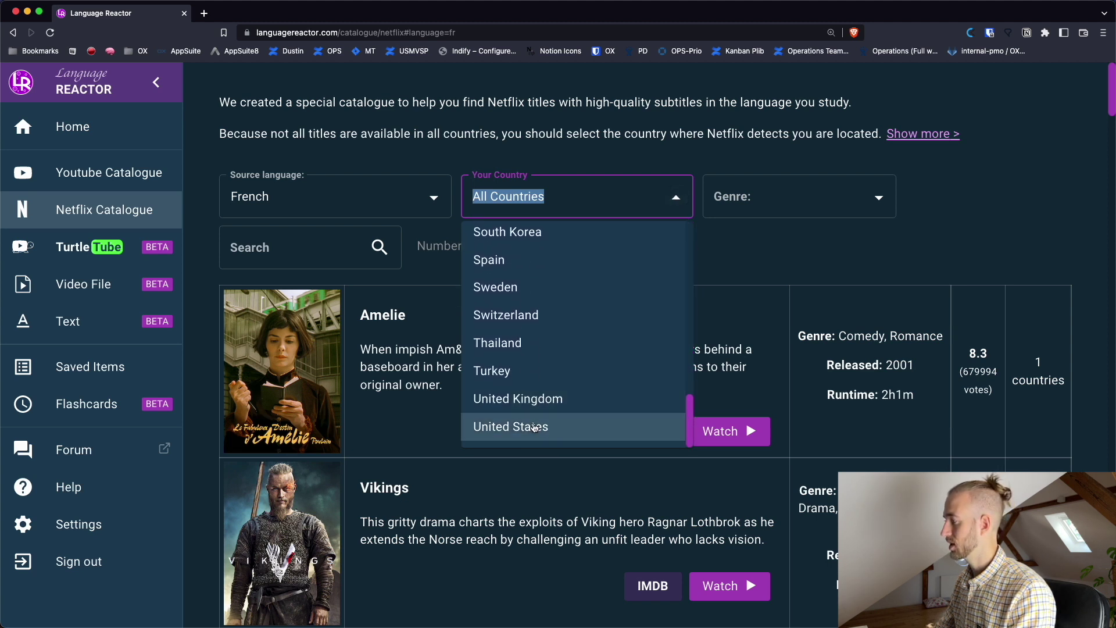
pyautogui.click(535, 427)
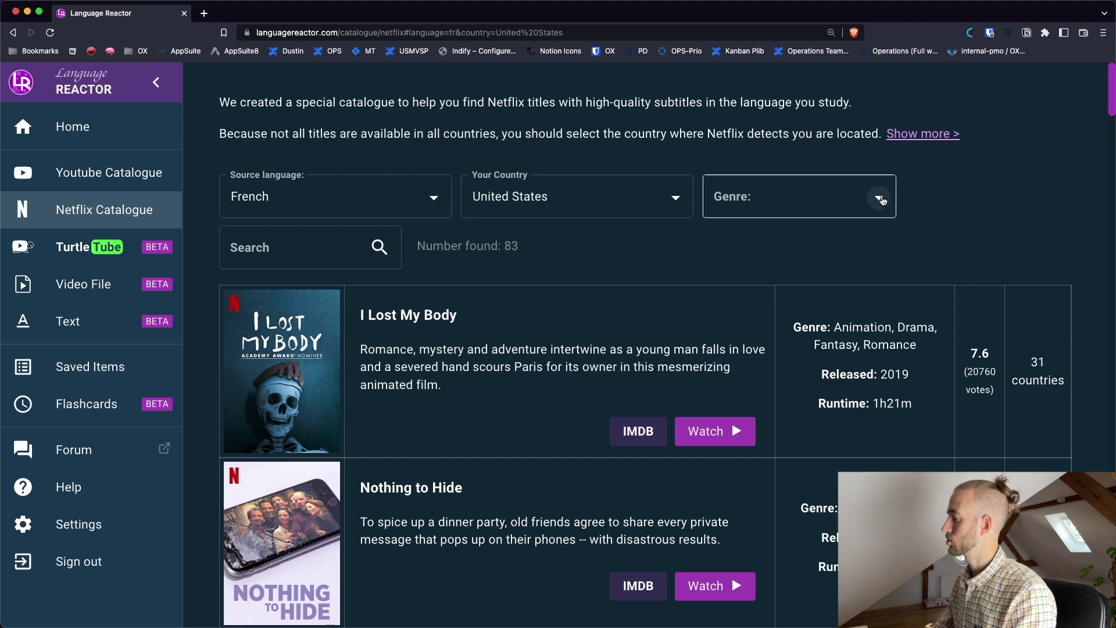
pyautogui.click(380, 267)
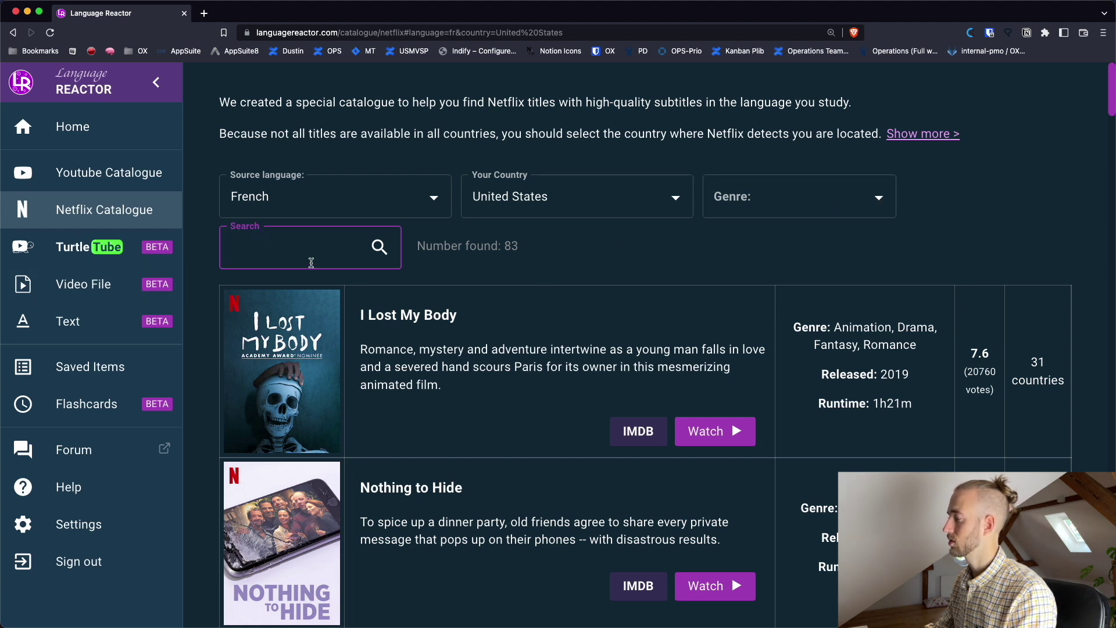
pyautogui.click(595, 265)
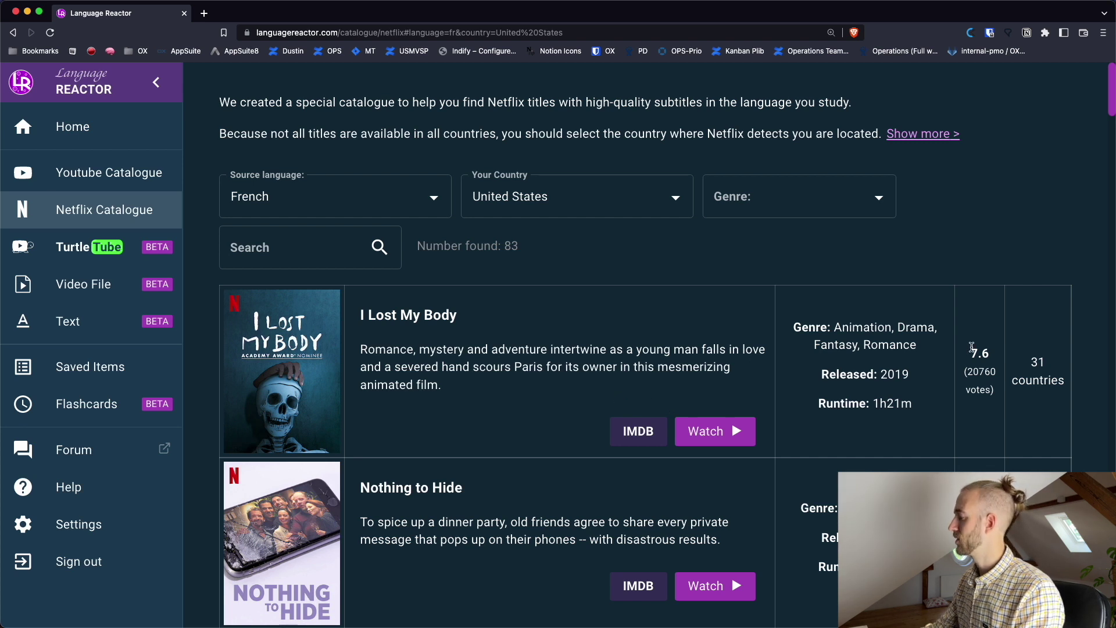
# - Examine the rating and vote count of I Lost My Body in the Netflix catalogue
pyautogui.moveTo(970, 347); pyautogui.dragTo(1002, 395)
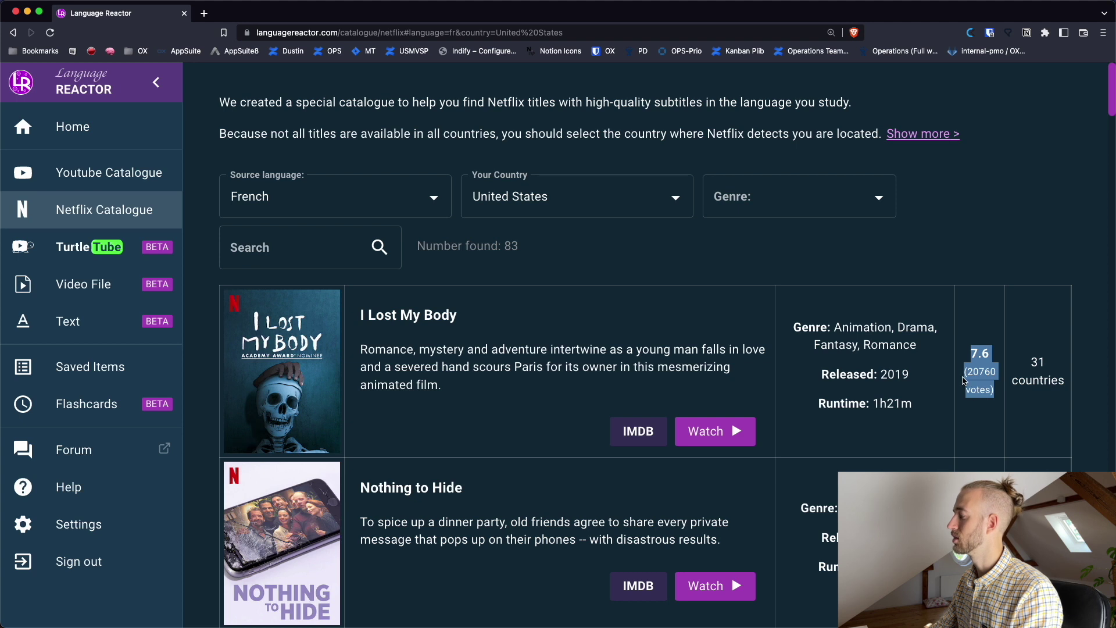
pyautogui.click(963, 380)
pyautogui.moveTo(966, 348); pyautogui.dragTo(991, 388)
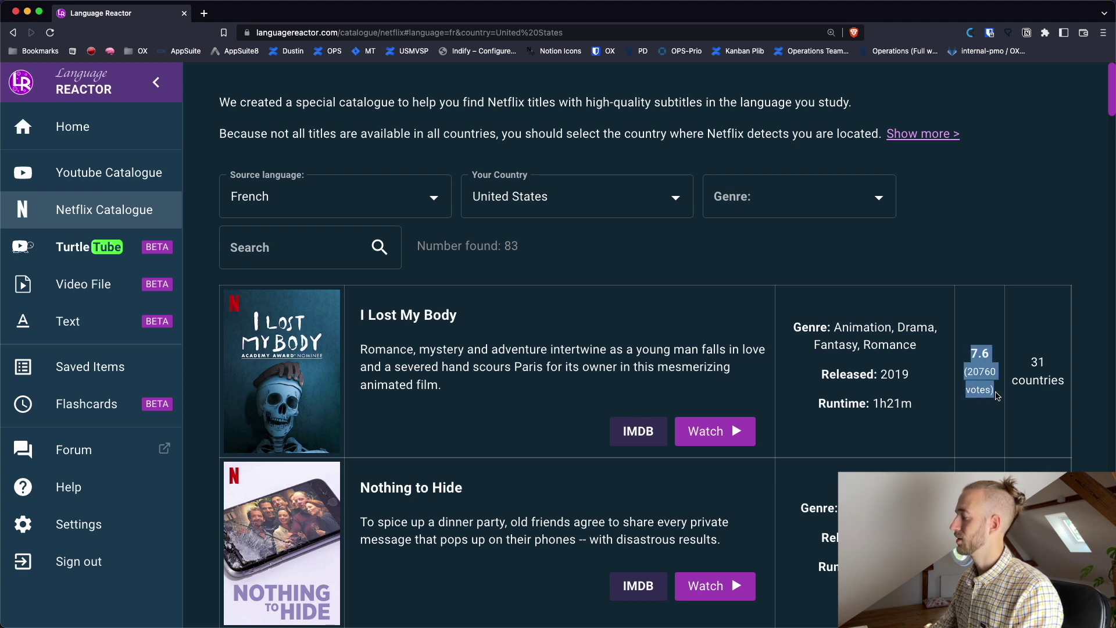
pyautogui.click(996, 395)
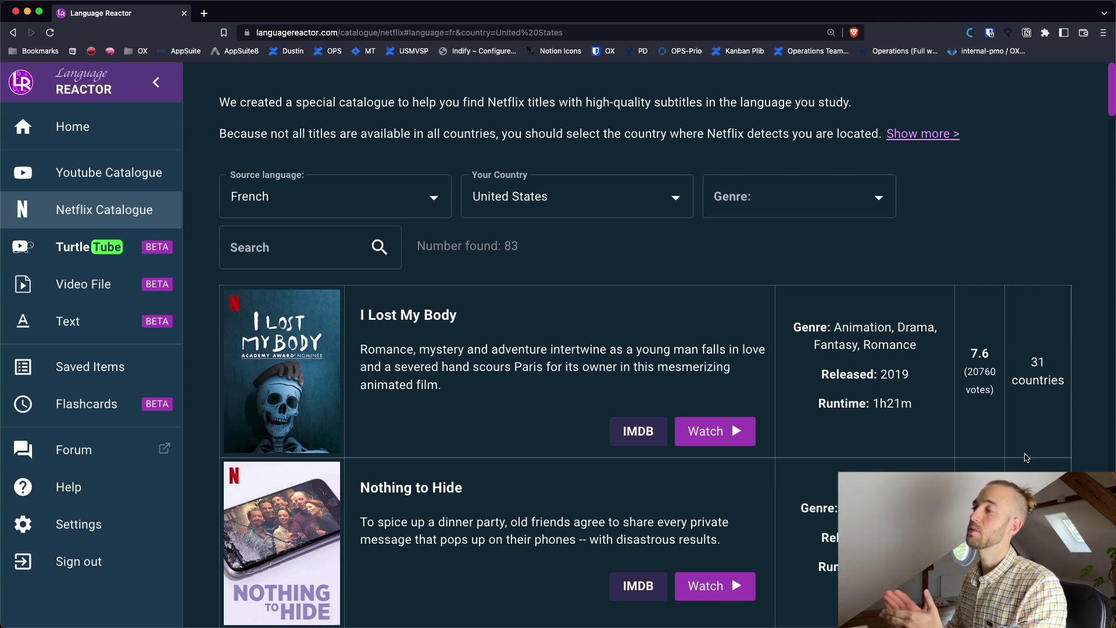
pyautogui.moveTo(1026, 458)
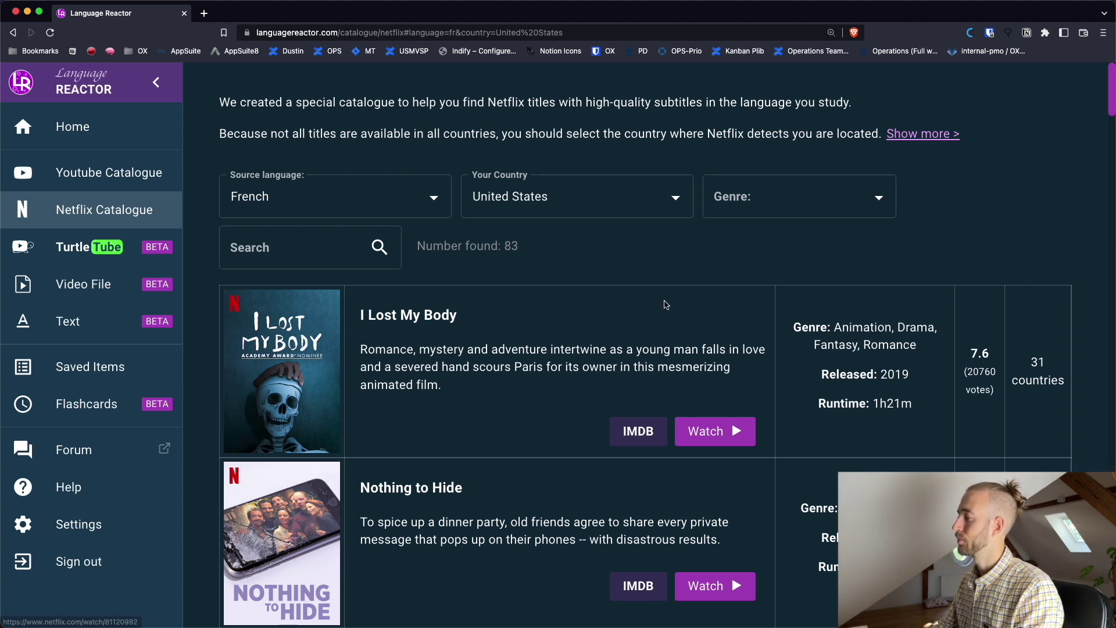
# - Find A Very Secret Service in the catalogue, open it for watching in a new tab, and switch to that Netflix tab
pyautogui.scroll(-8, 627, 251)
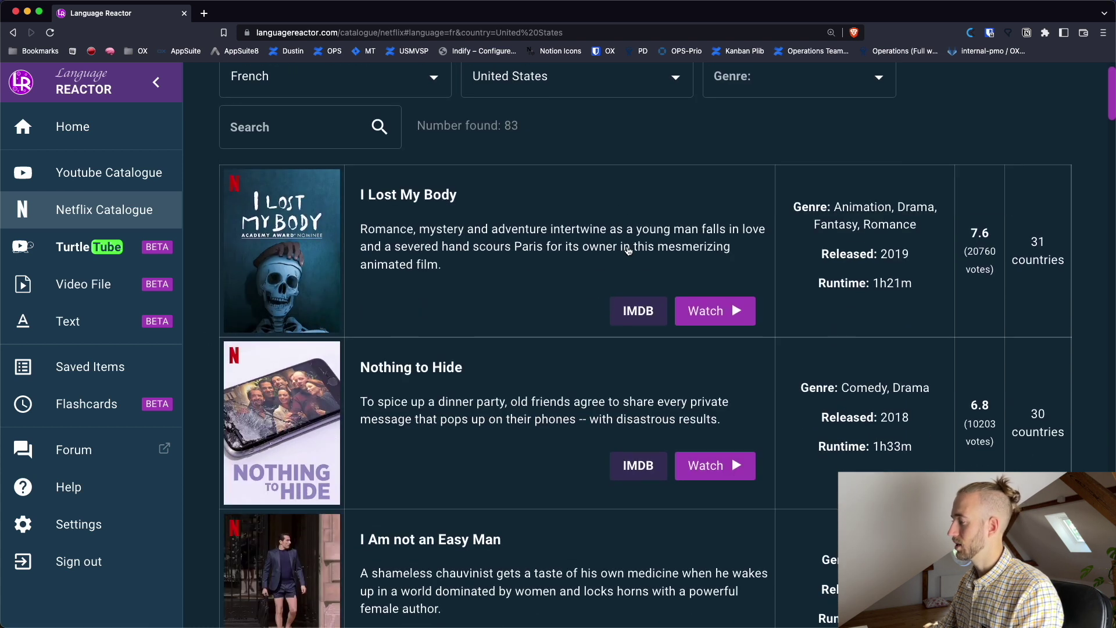
pyautogui.scroll(-3, 627, 251)
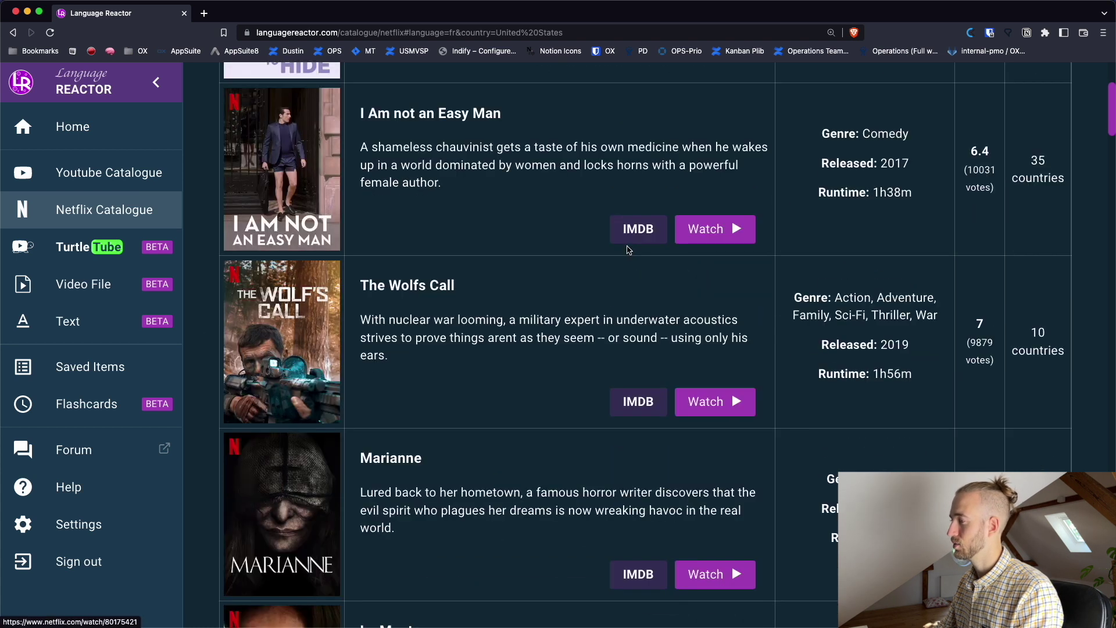
pyautogui.scroll(-5, 625, 256)
pyautogui.scroll(-17, 619, 259)
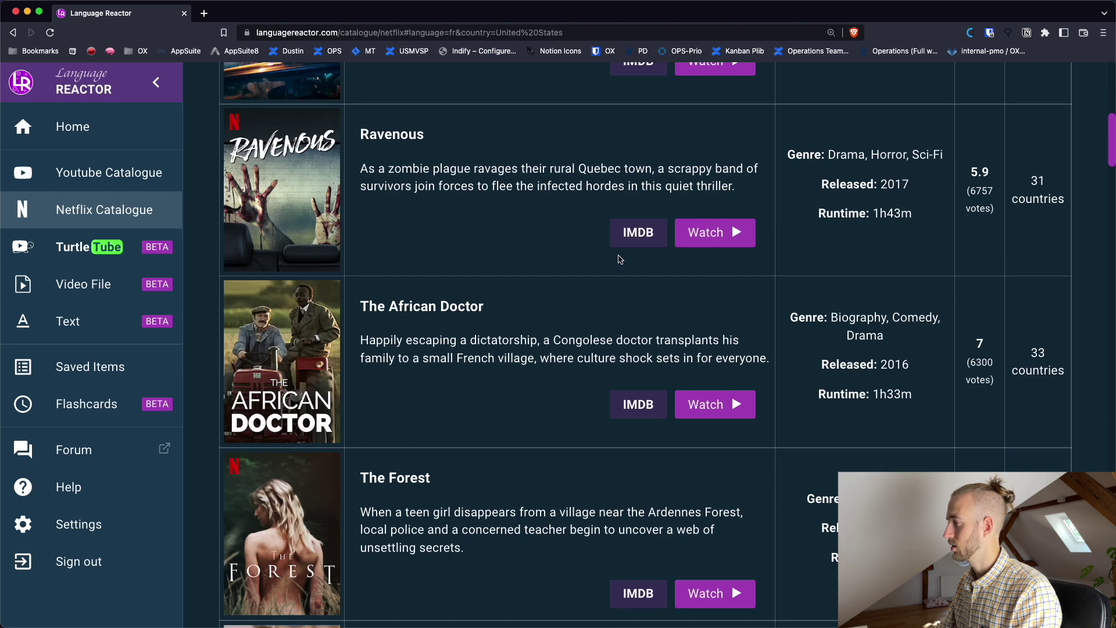
pyautogui.scroll(-17, 620, 259)
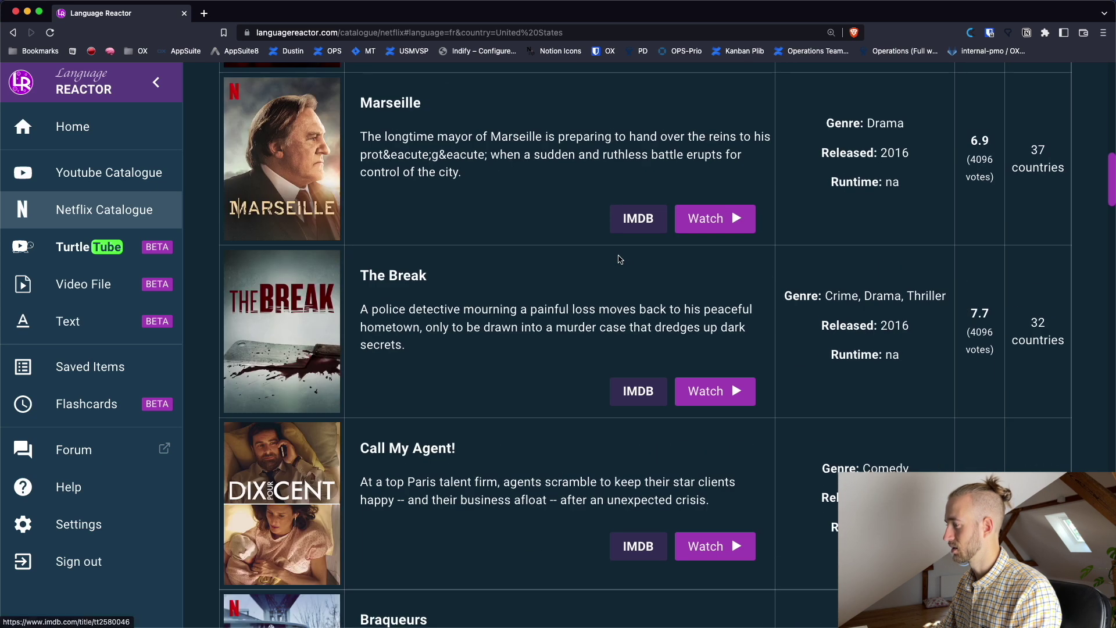
pyautogui.scroll(-13, 620, 259)
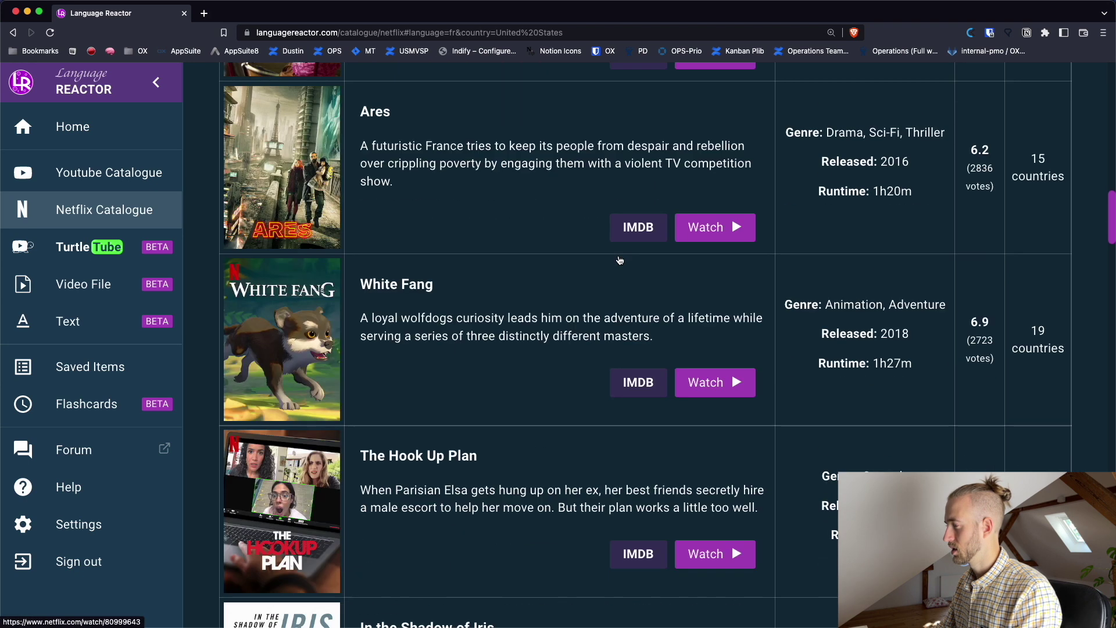
pyautogui.scroll(-10, 619, 260)
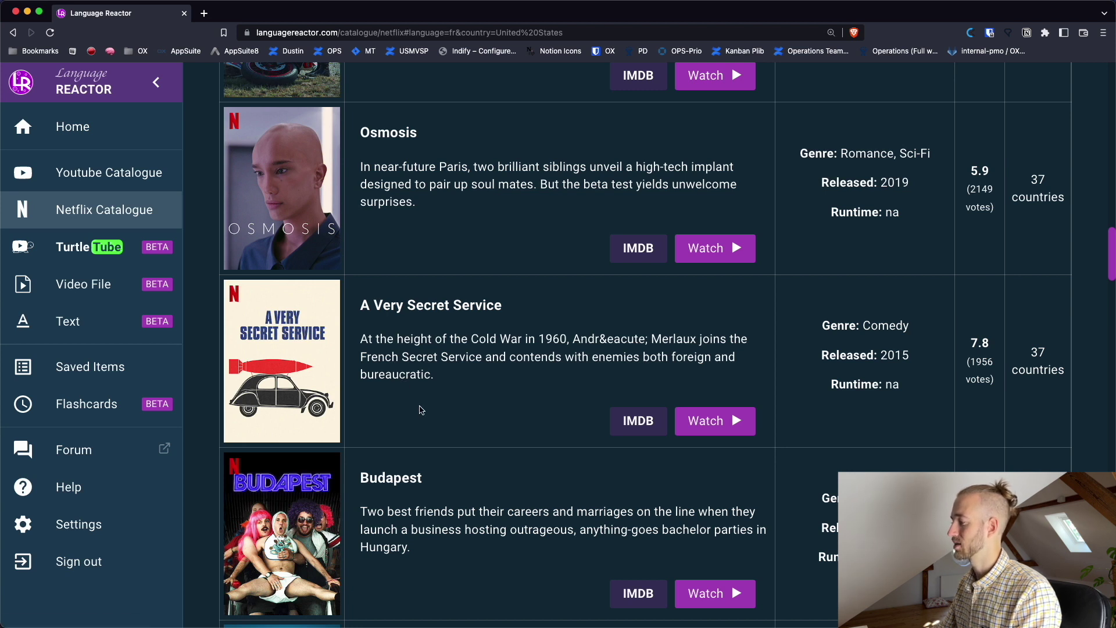
pyautogui.keyDown('super'); pyautogui.click(723, 420); pyautogui.keyUp('super')
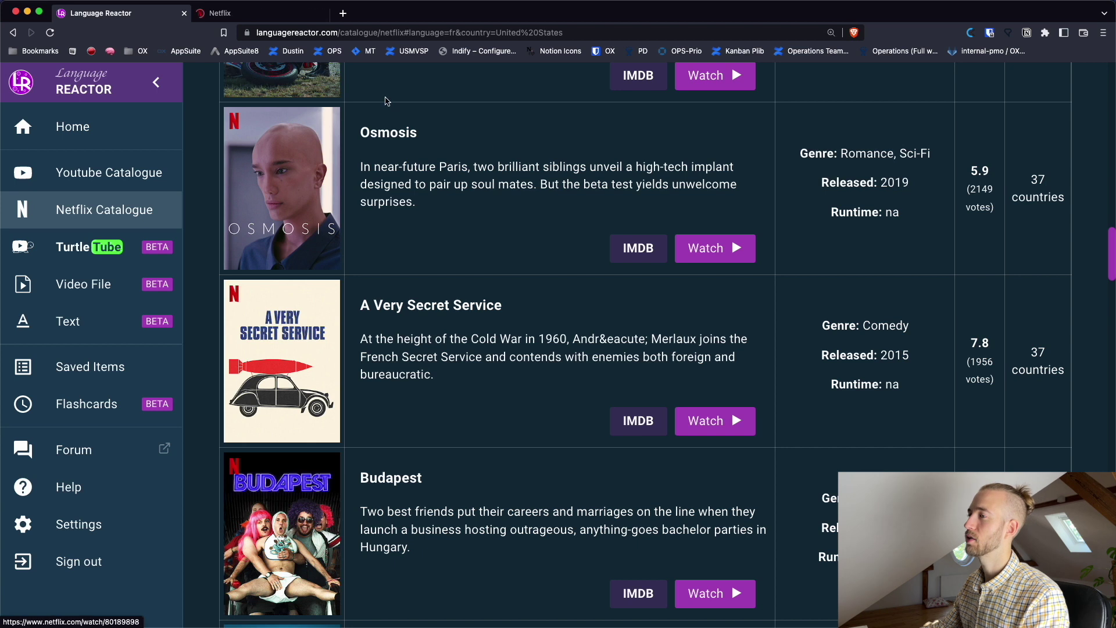
pyautogui.click(273, 13)
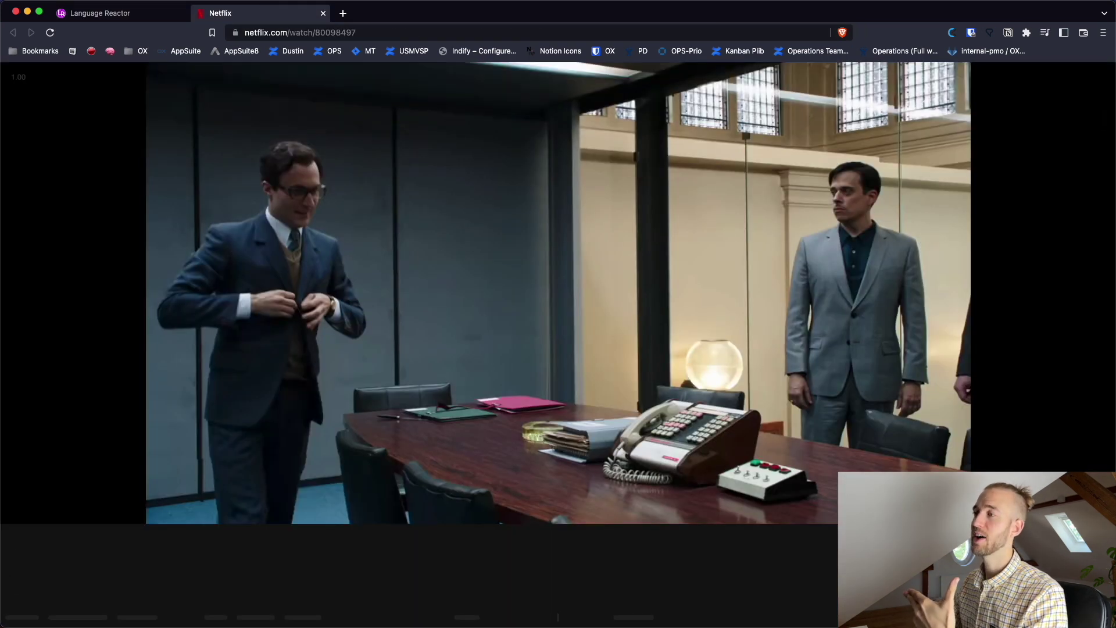
# - Play the Netflix episode briefly and pause it
pyautogui.moveTo(381, 526)
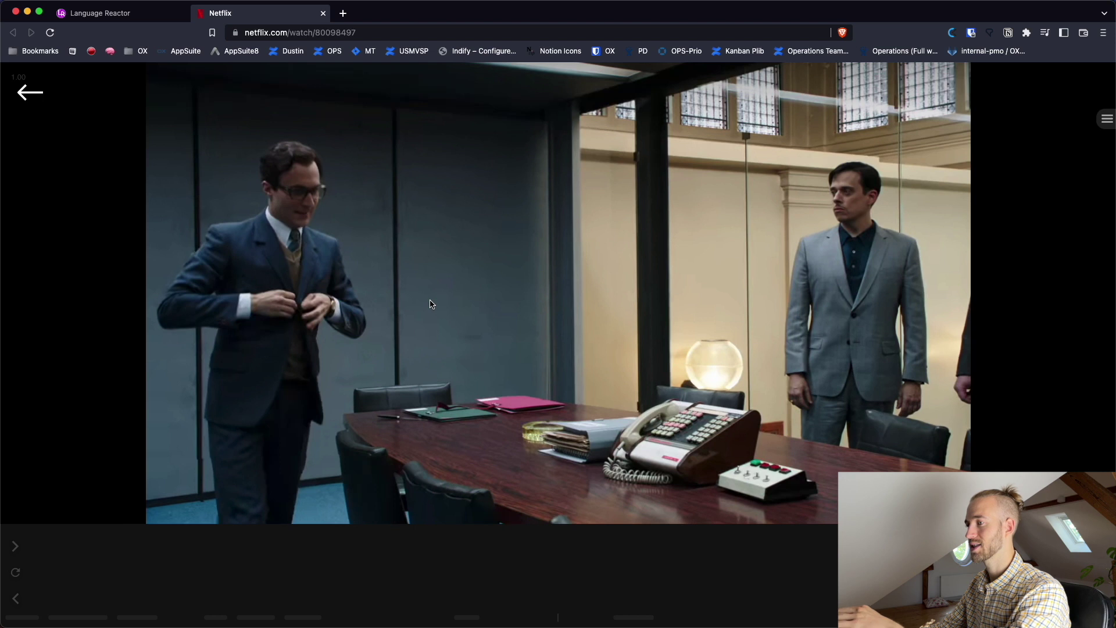
pyautogui.click(437, 337)
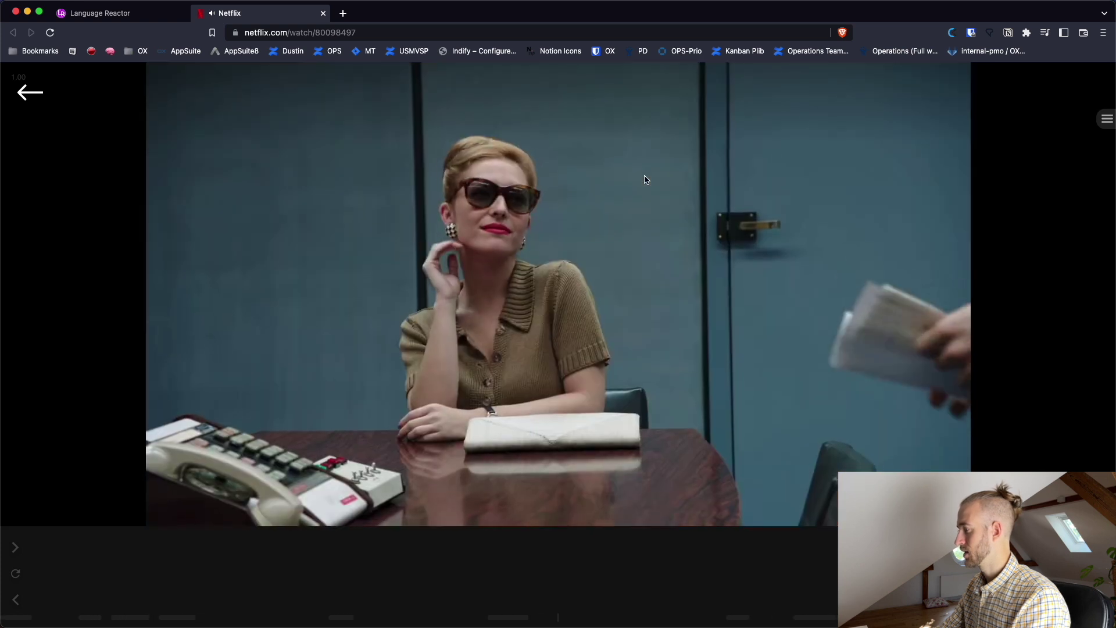
pyautogui.click(643, 181)
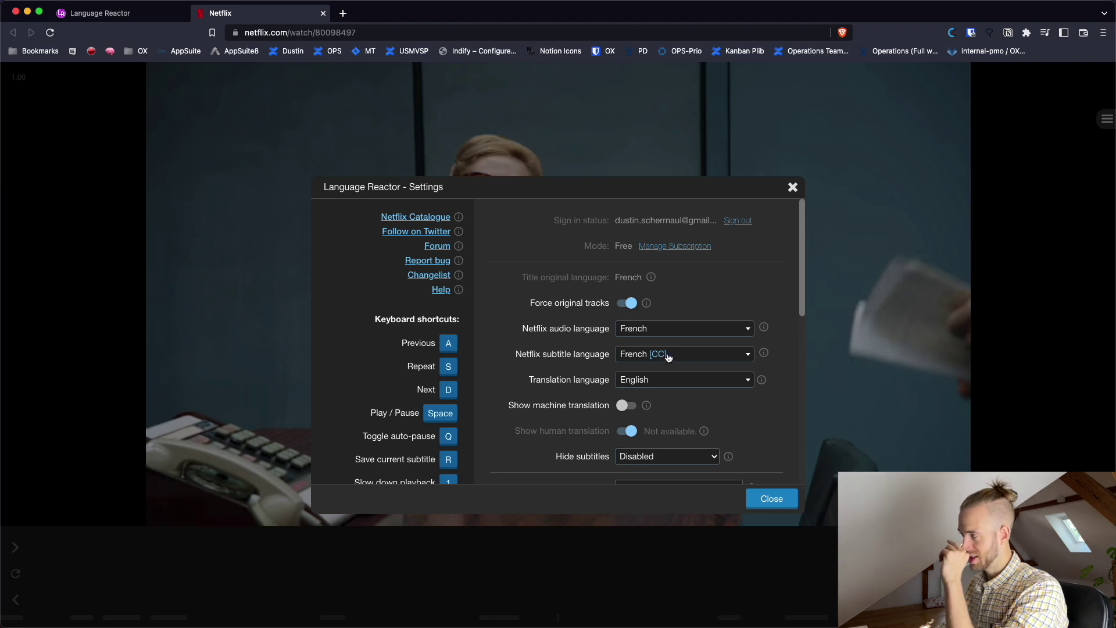
# - Keep English as the translation language, turn on the display of machine translation, and close the Language Reactor settings
pyautogui.click(655, 386)
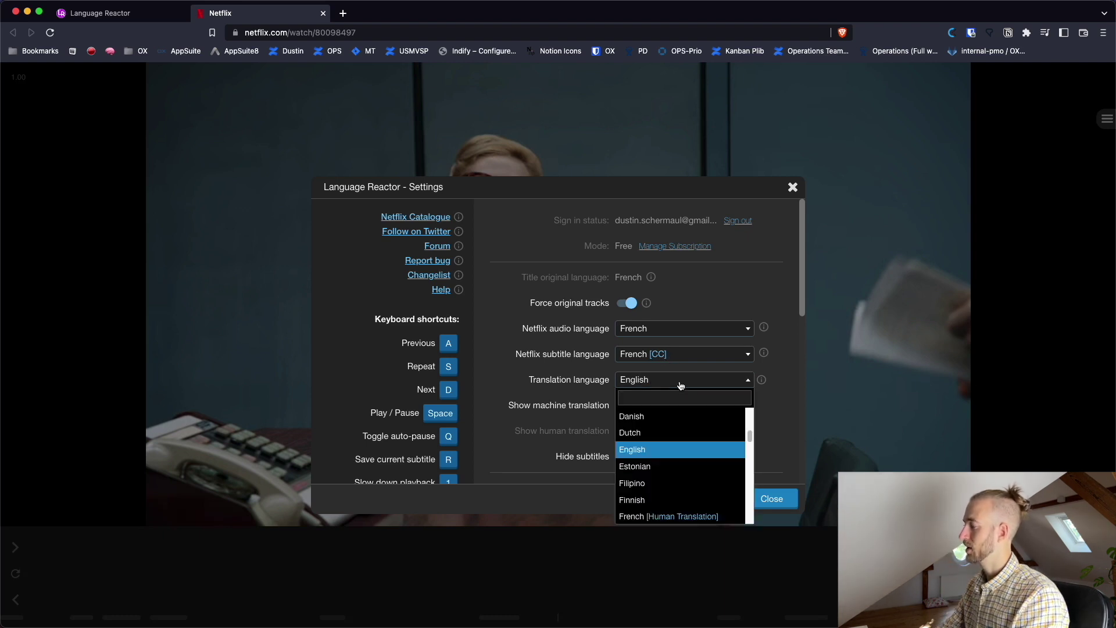
pyautogui.scroll(-2, 686, 453)
pyautogui.scroll(3, 683, 456)
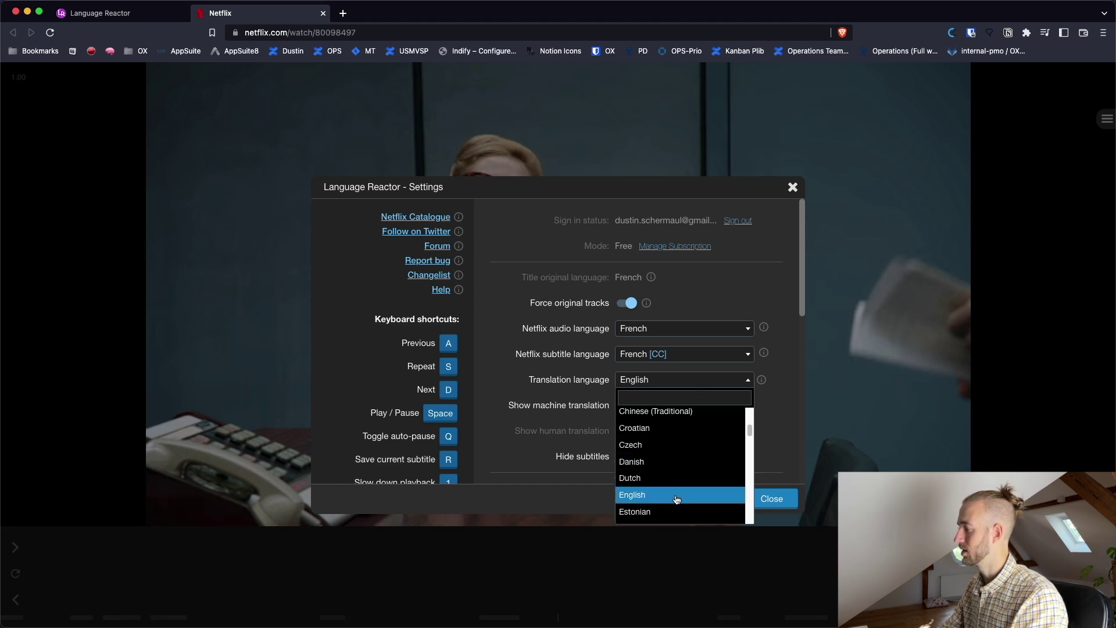
pyautogui.click(783, 417)
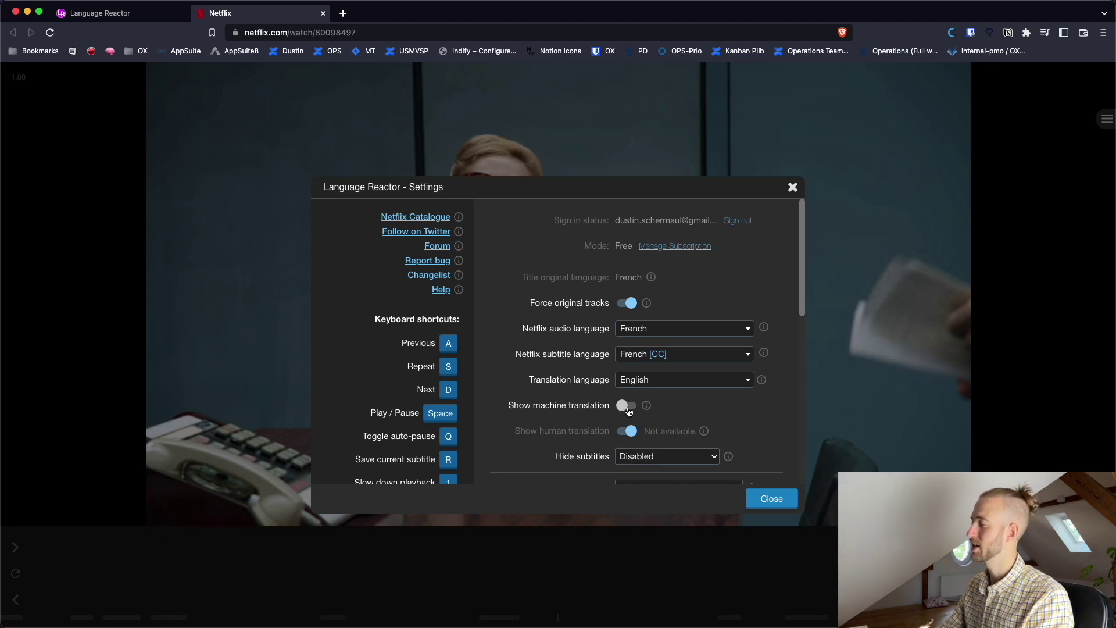
pyautogui.click(626, 406)
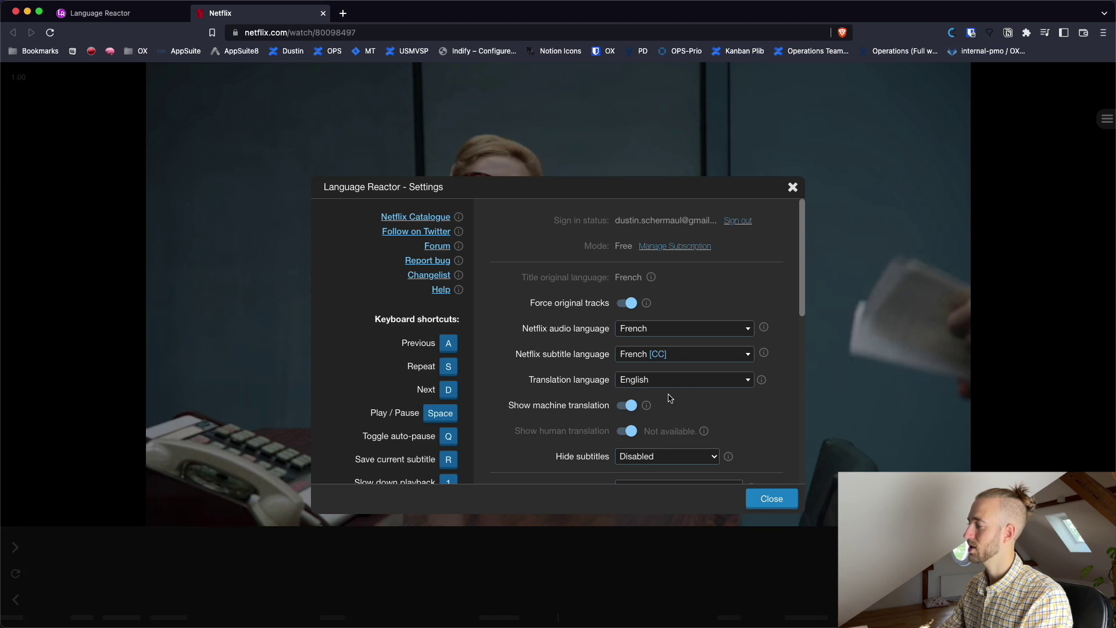
pyautogui.click(774, 498)
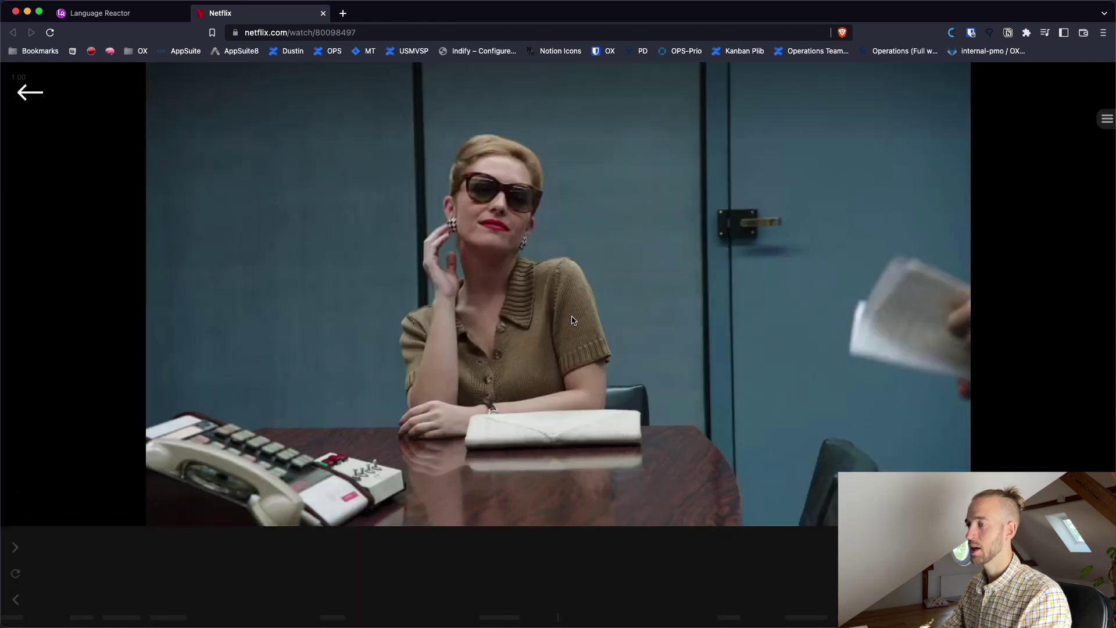
# - Play the episode, pause it at the subtitle "Hôtel du Palais, Monte Carlo." and look up its individual words
pyautogui.click(602, 299)
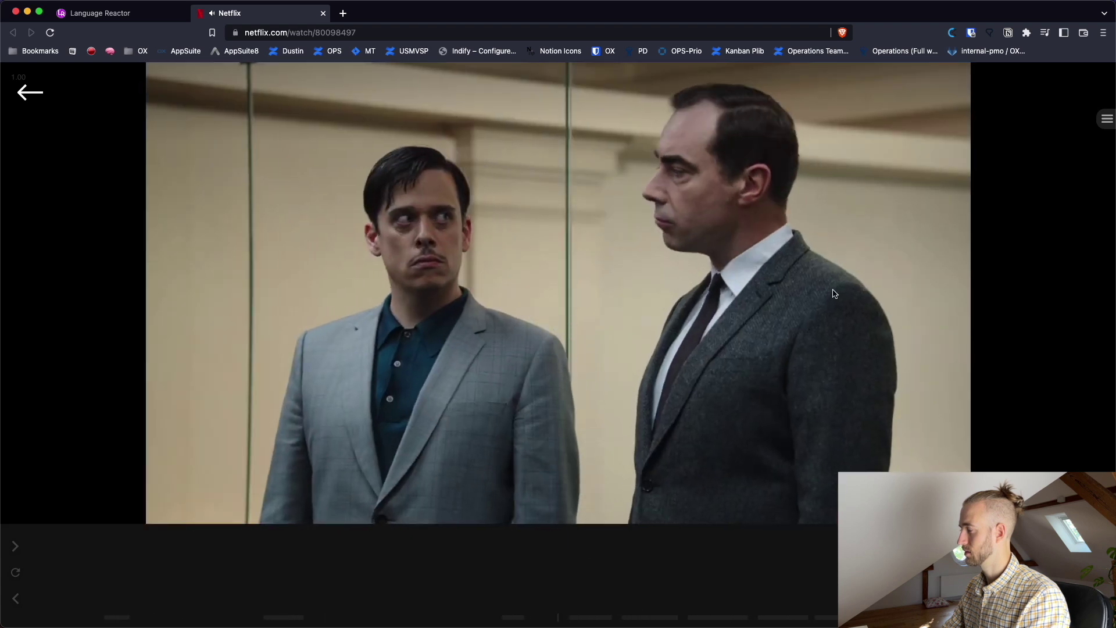
pyautogui.press('space')
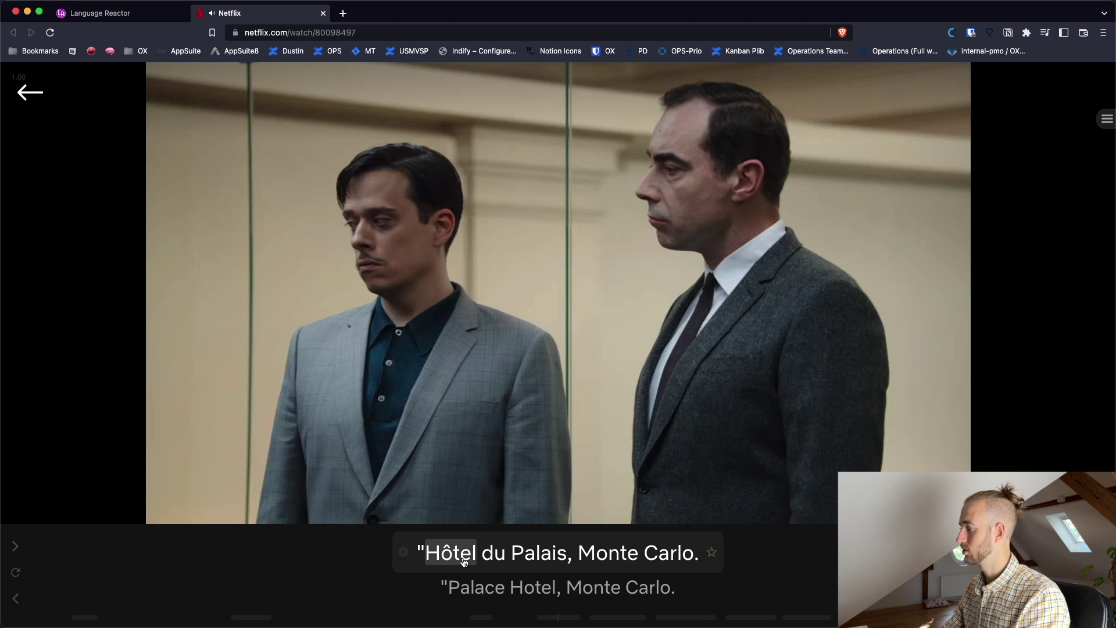
pyautogui.moveTo(611, 567)
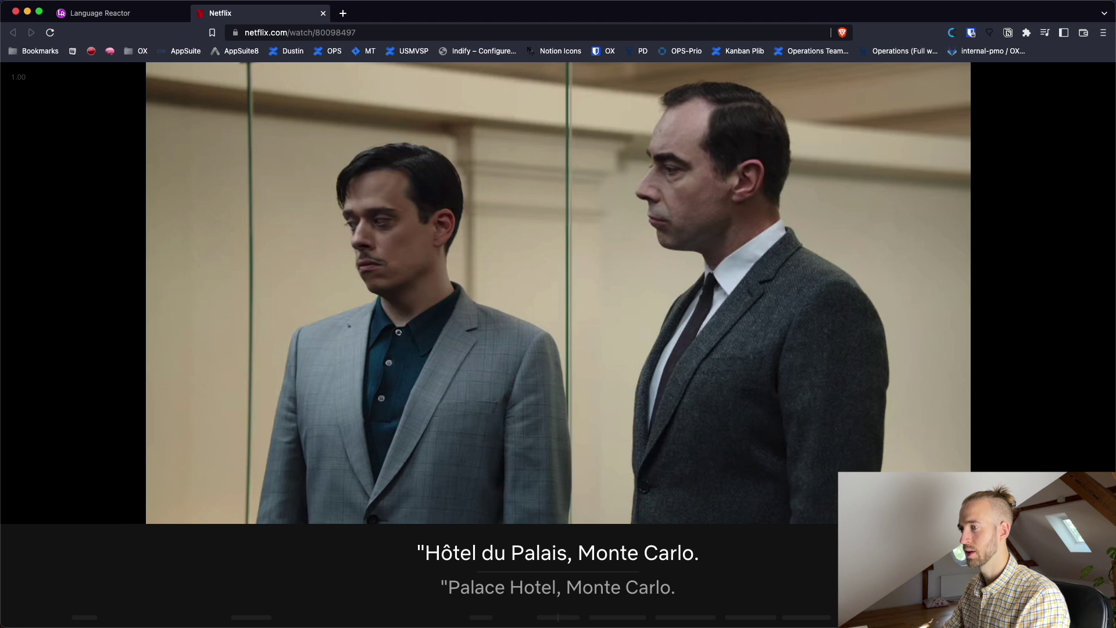
# - Review the keyboard shortcuts and subtitle and playback options in the Language Reactor settings, then close them
pyautogui.click(1097, 573)
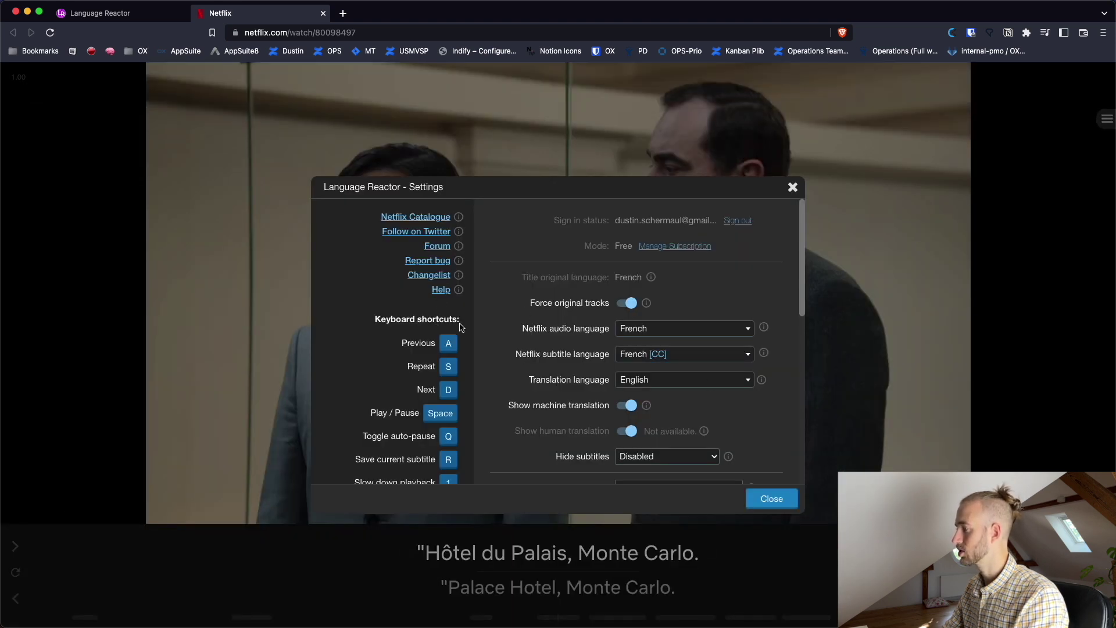
pyautogui.scroll(-3, 445, 348)
pyautogui.scroll(1, 448, 347)
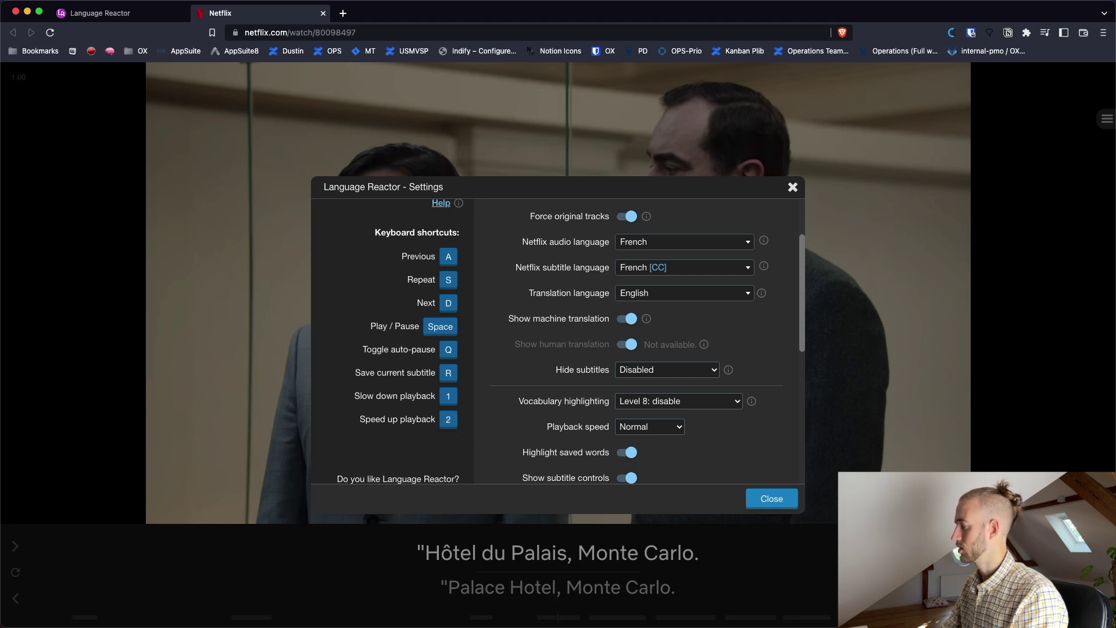
pyautogui.click(771, 499)
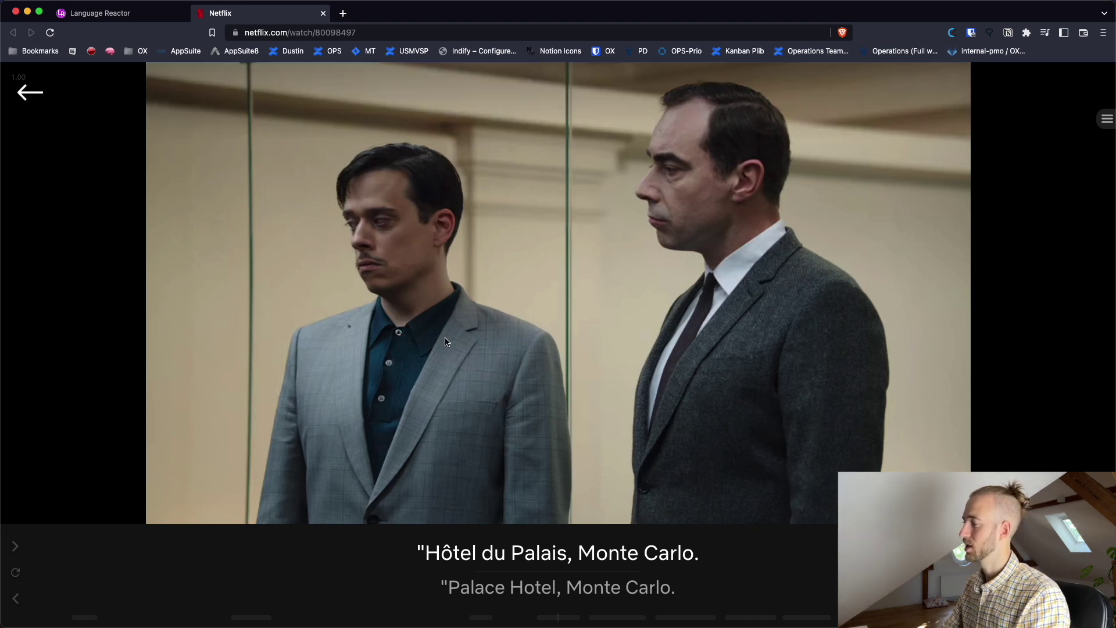
# - Play the episode to the line "6 bouteilles de champagne, 14 cognacs." and show the full subtitle list beside the video
pyautogui.click(544, 306)
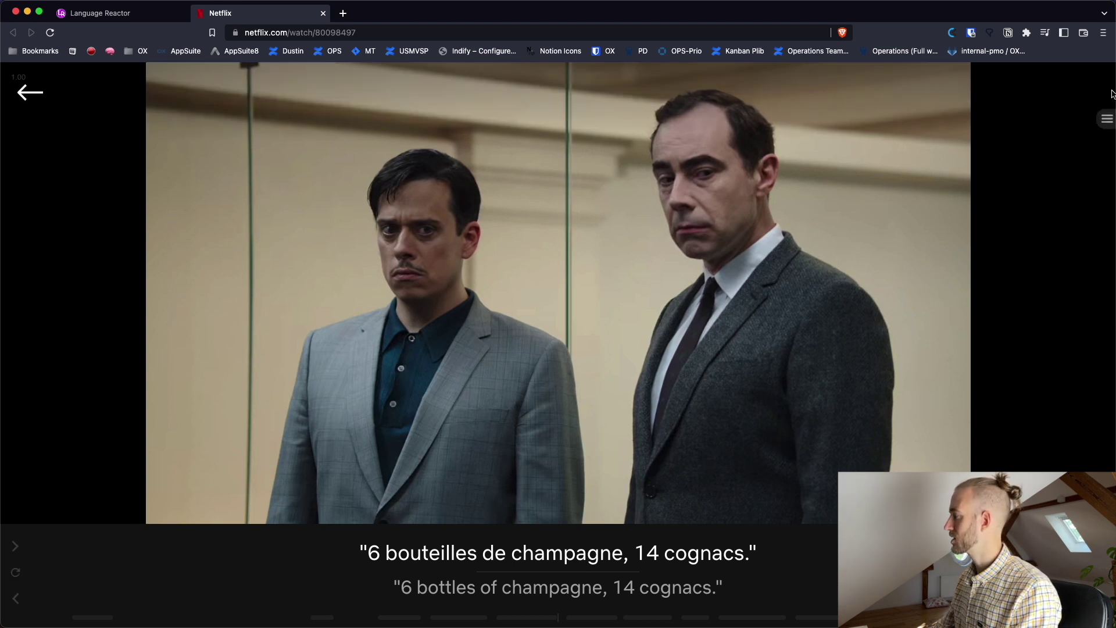
pyautogui.click(1107, 120)
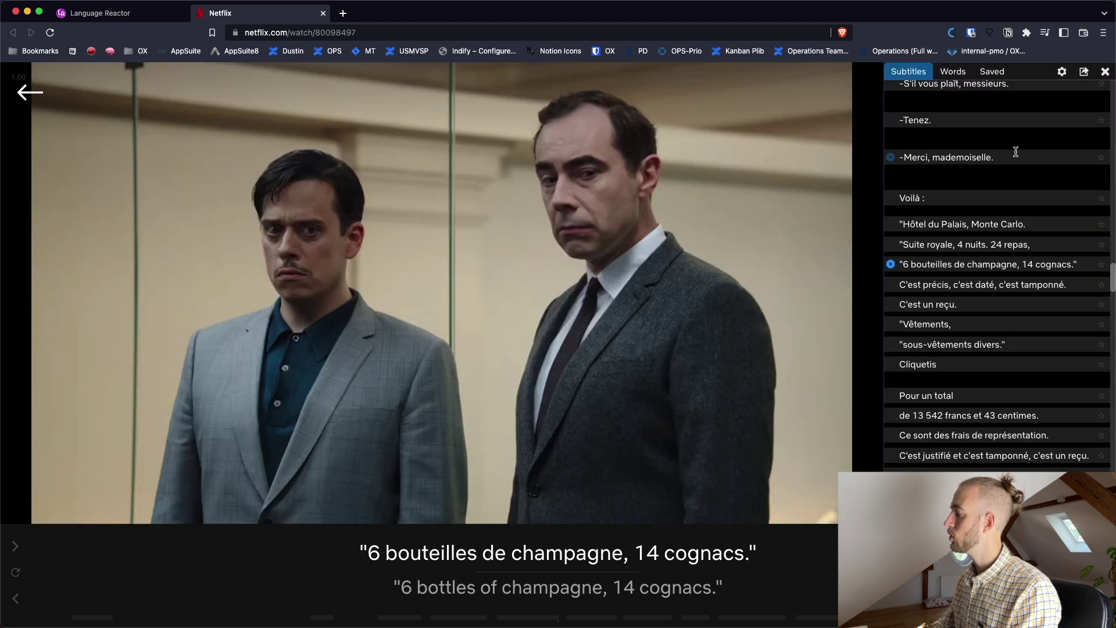
# - Check the translation of the word bouteilles in the current subtitle and save the word
pyautogui.moveTo(976, 265)
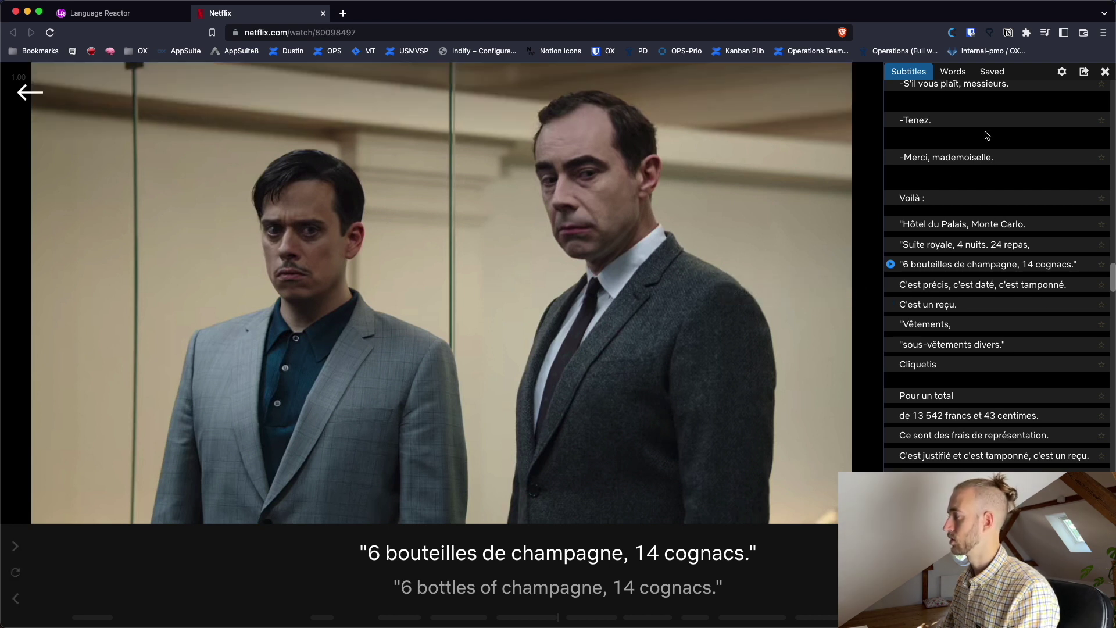
pyautogui.moveTo(963, 198)
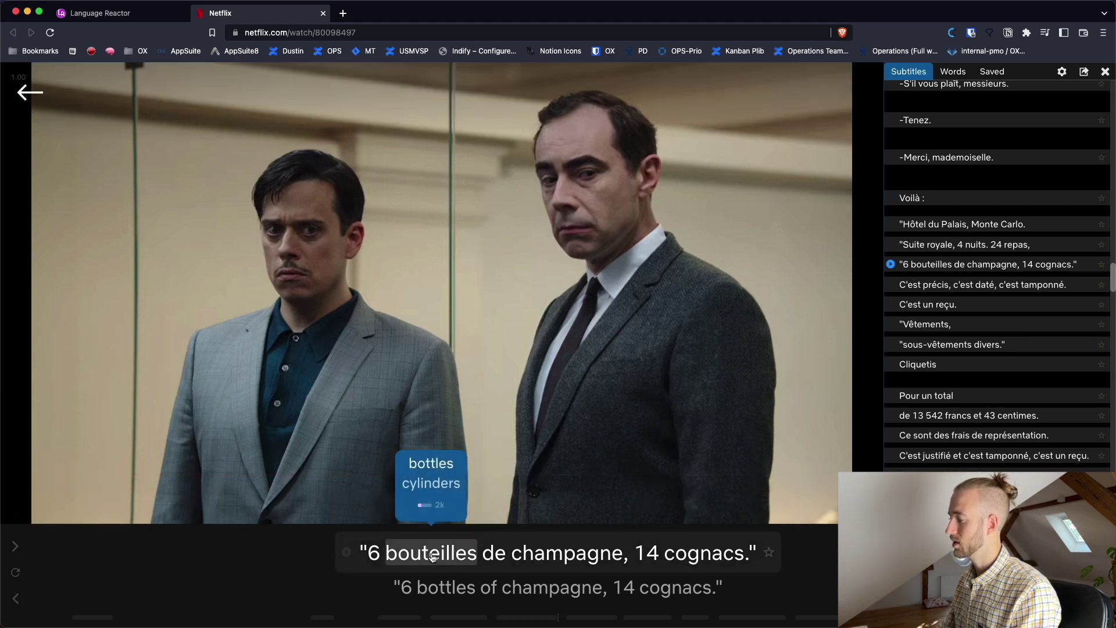
pyautogui.moveTo(437, 560)
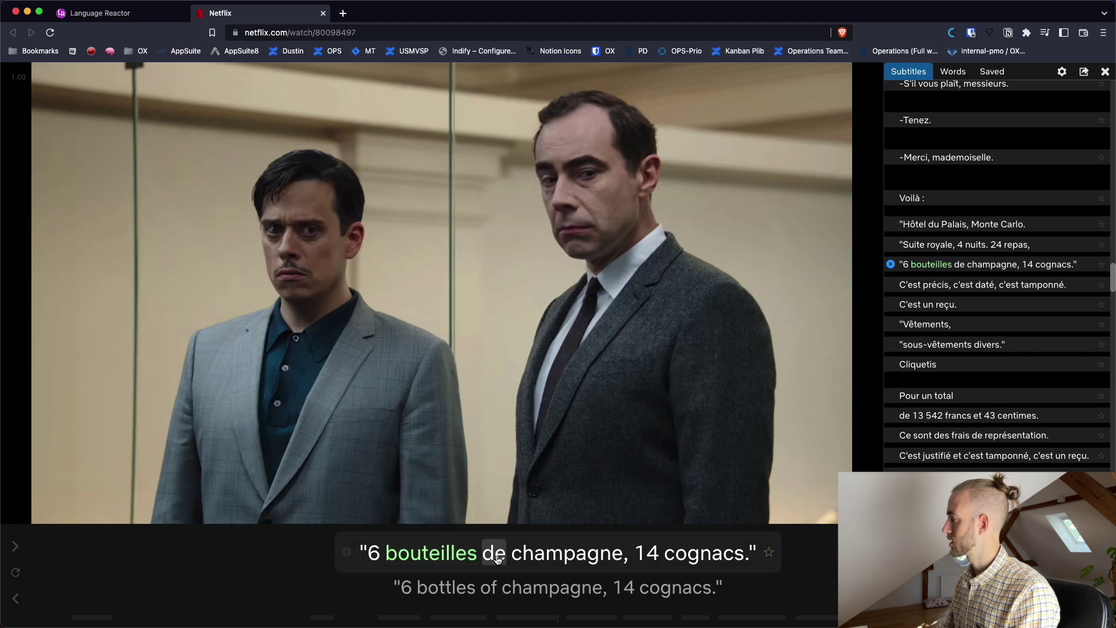
# - Examine the episode's vocabulary grouped by level and the list of saved words
pyautogui.click(951, 73)
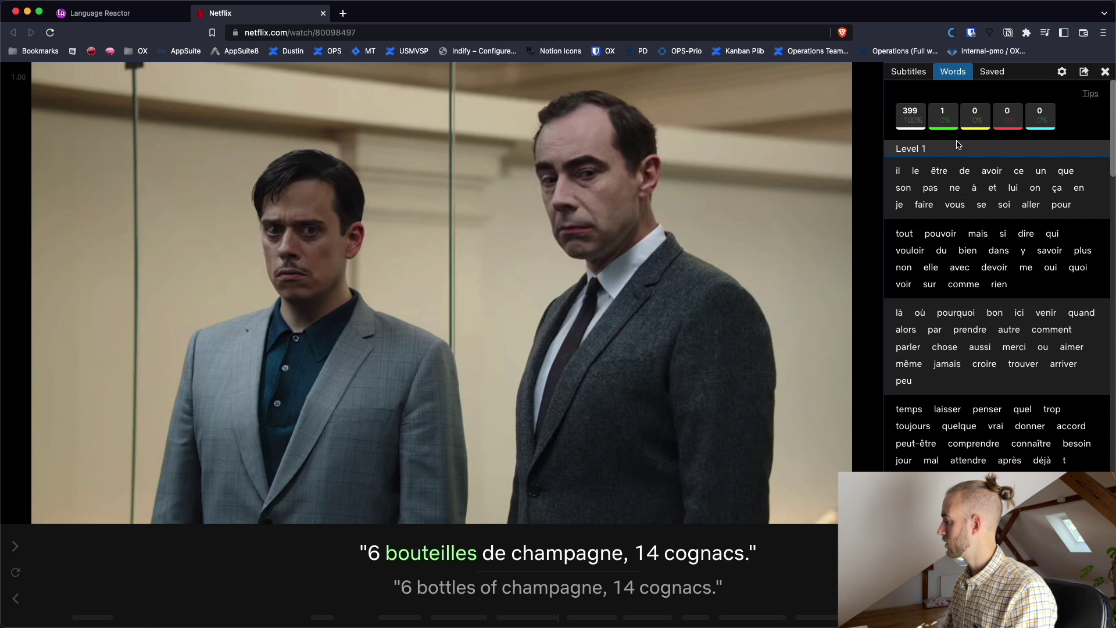
pyautogui.scroll(-10, 956, 151)
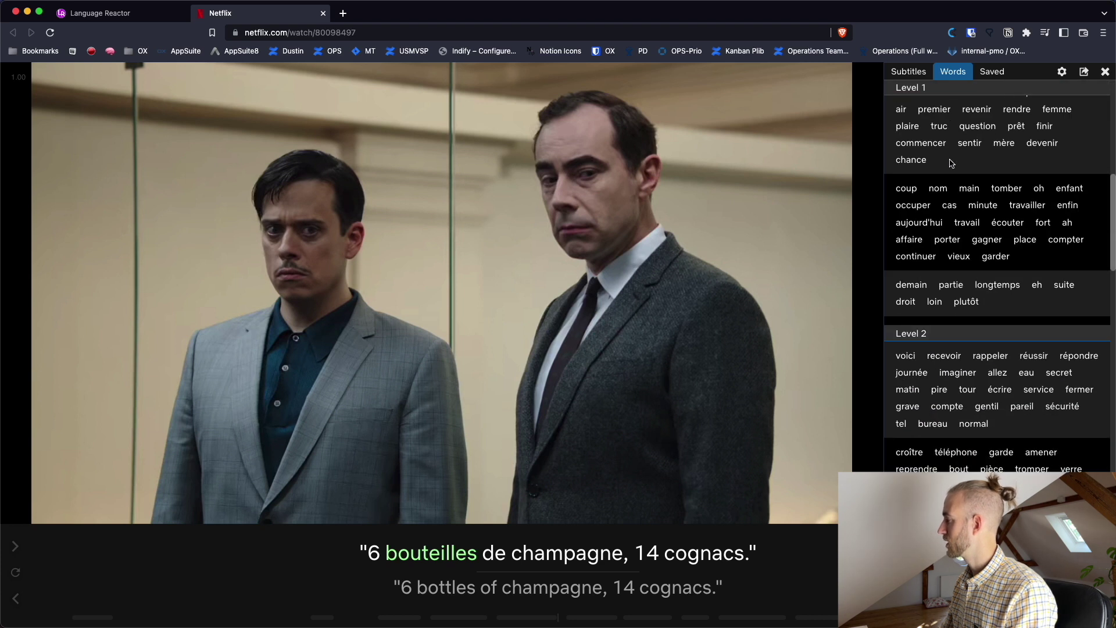
pyautogui.scroll(10, 951, 163)
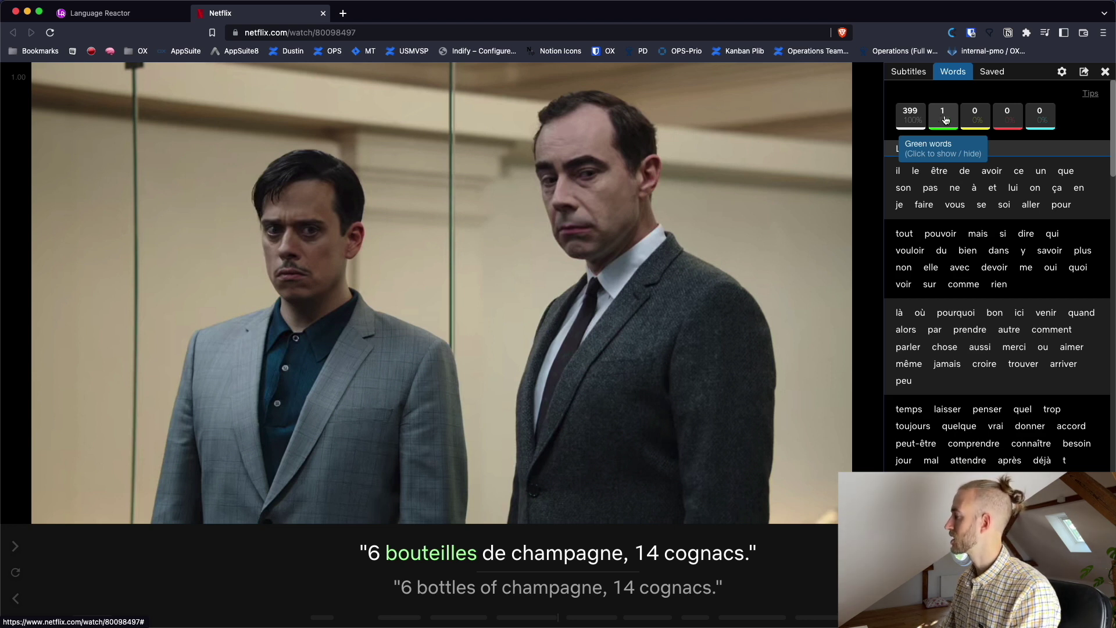
pyautogui.click(991, 73)
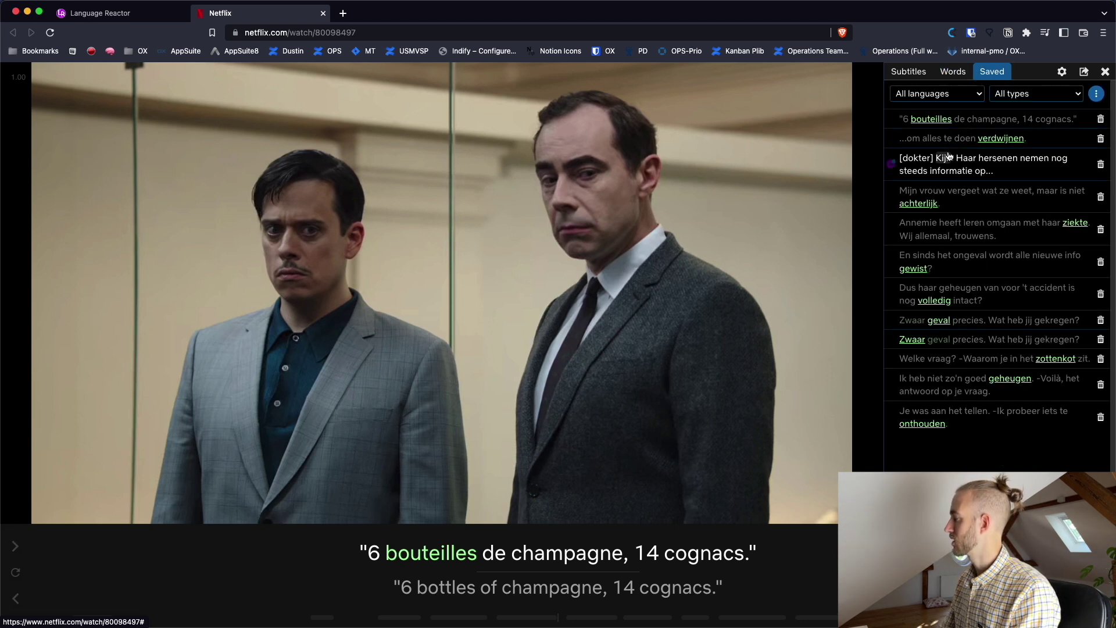
pyautogui.click(953, 72)
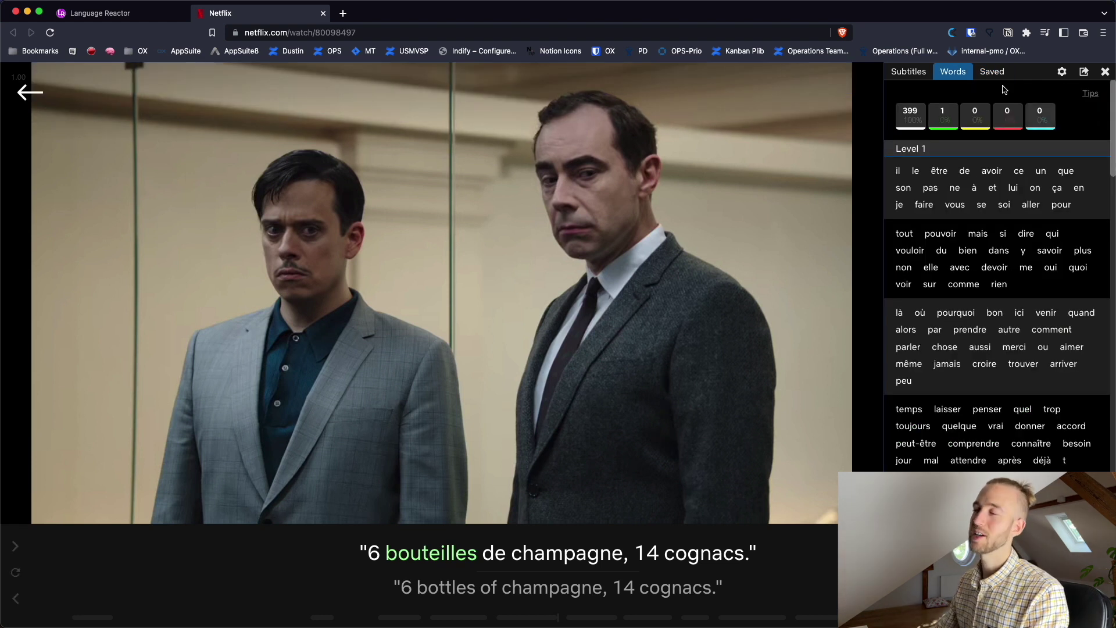
# - Switch to the Language Reactor tab, open the saved items, and bring up their Anki export options
pyautogui.click(109, 17)
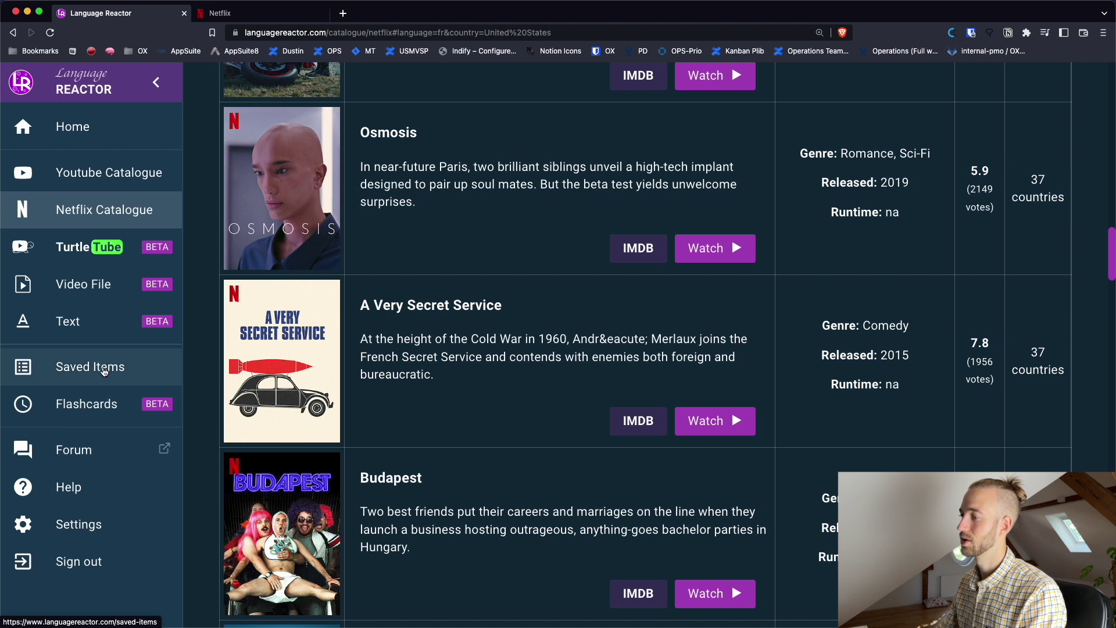
pyautogui.click(103, 371)
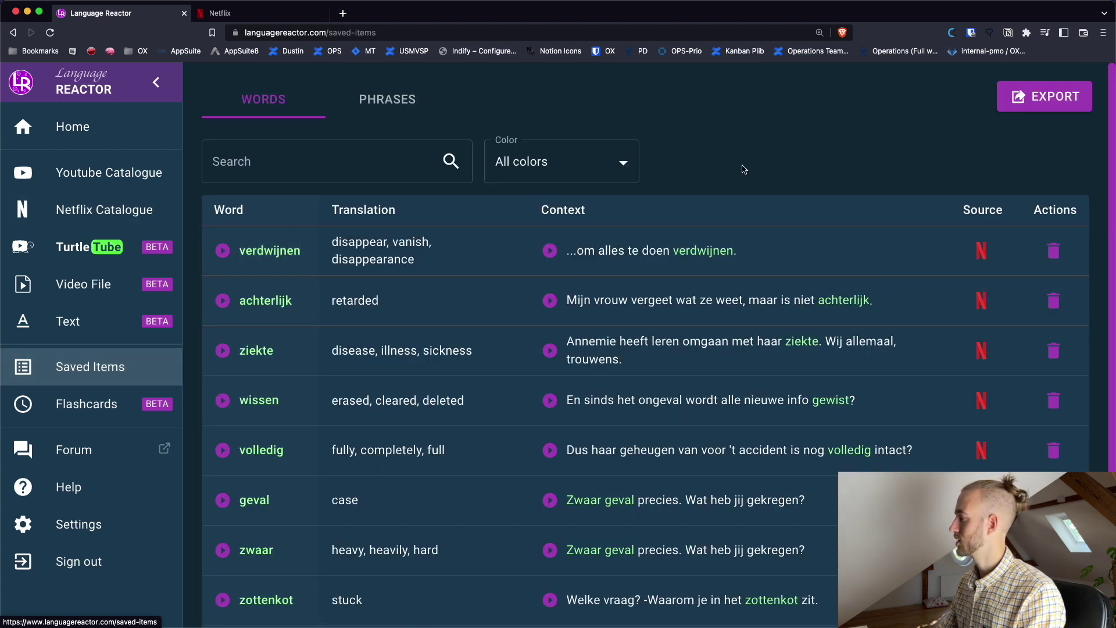
pyautogui.click(1064, 99)
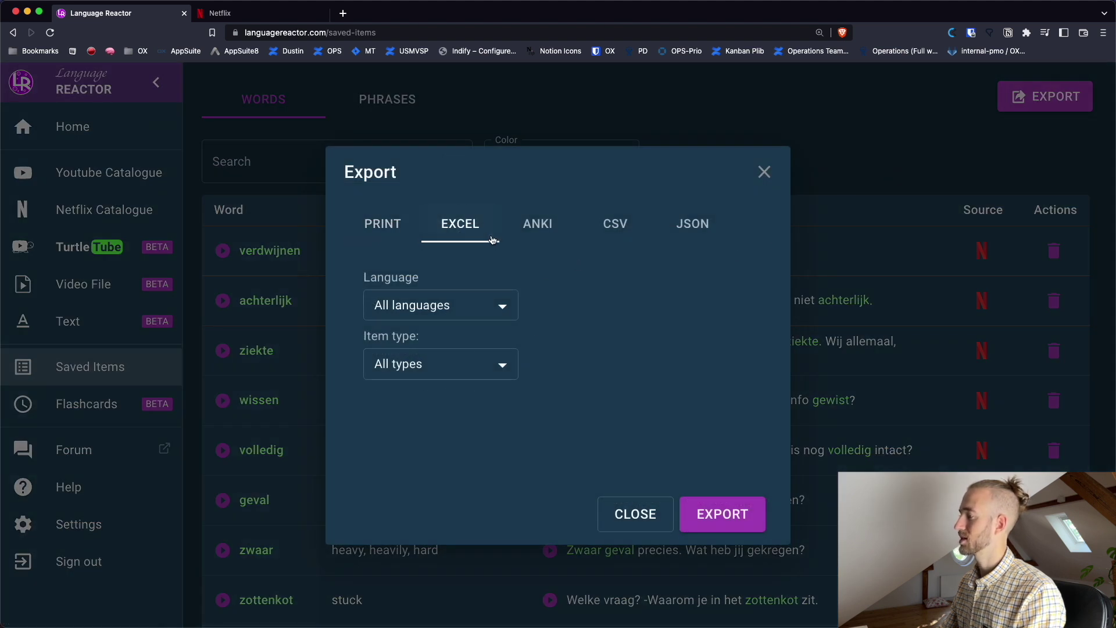
pyautogui.click(556, 228)
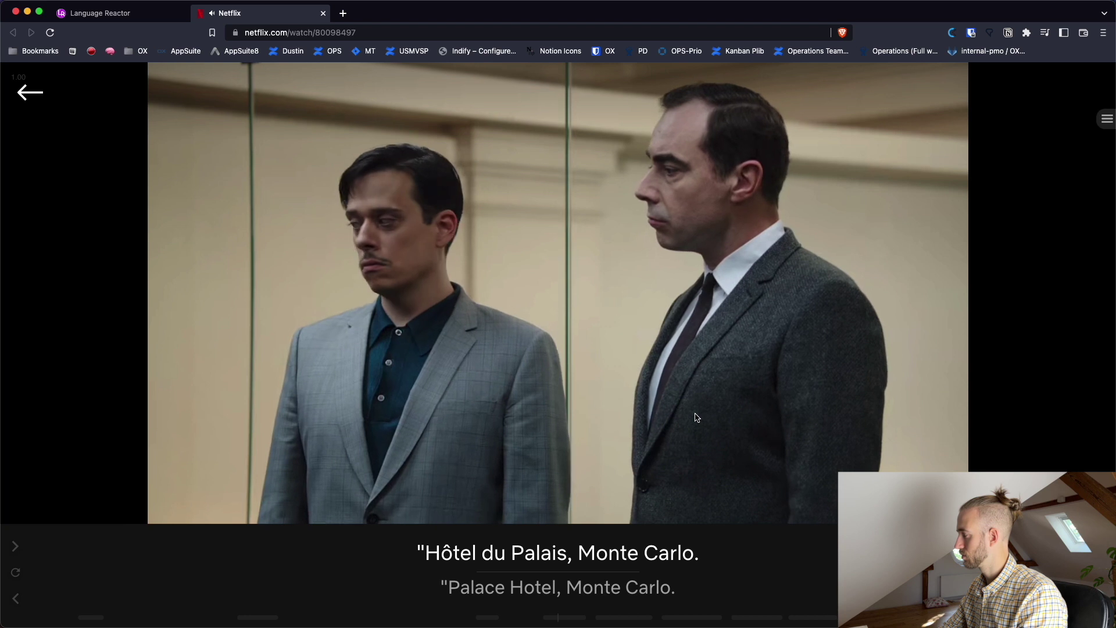
# - Pause the Netflix episode at the Hôtel du Palais subtitle, resume it, and jump back to replay the scene
pyautogui.press('space')
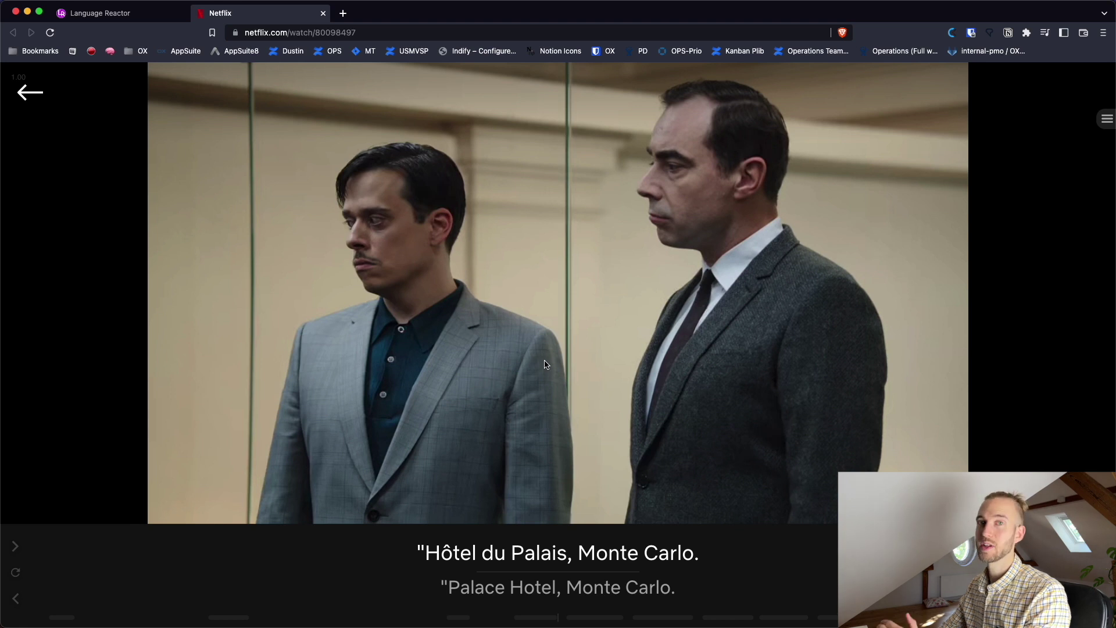
pyautogui.click(577, 345)
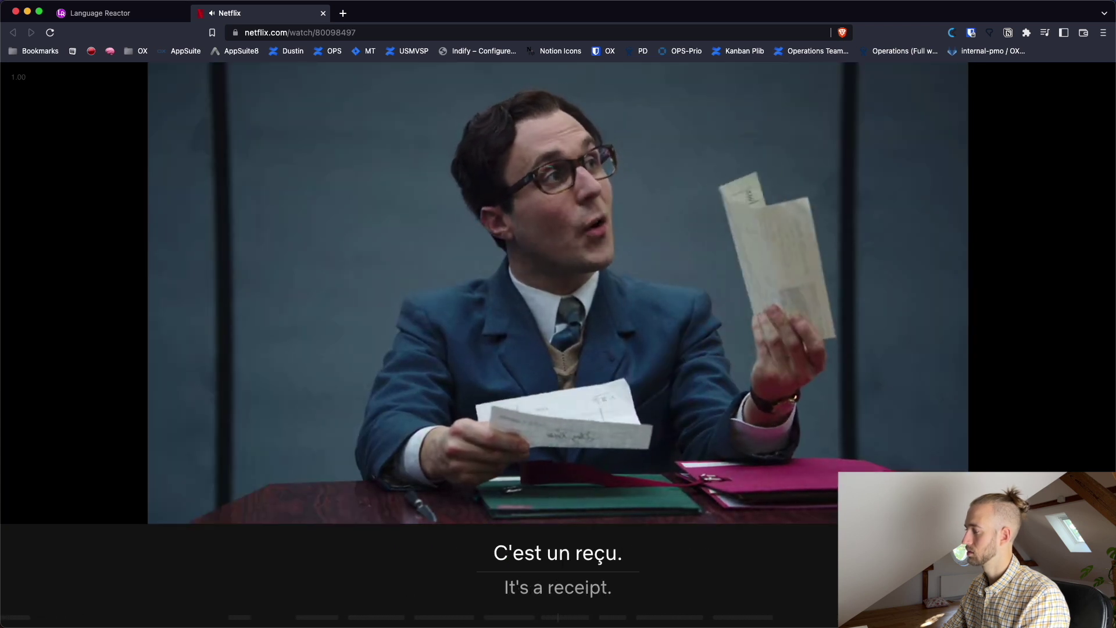
pyautogui.moveTo(844, 424)
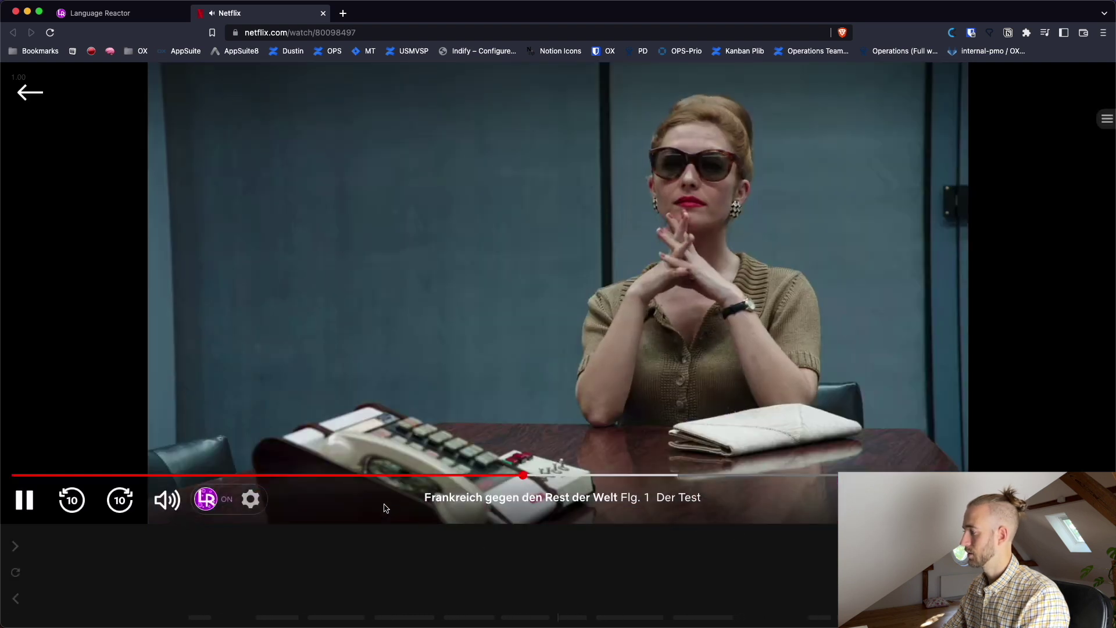
pyautogui.click(498, 475)
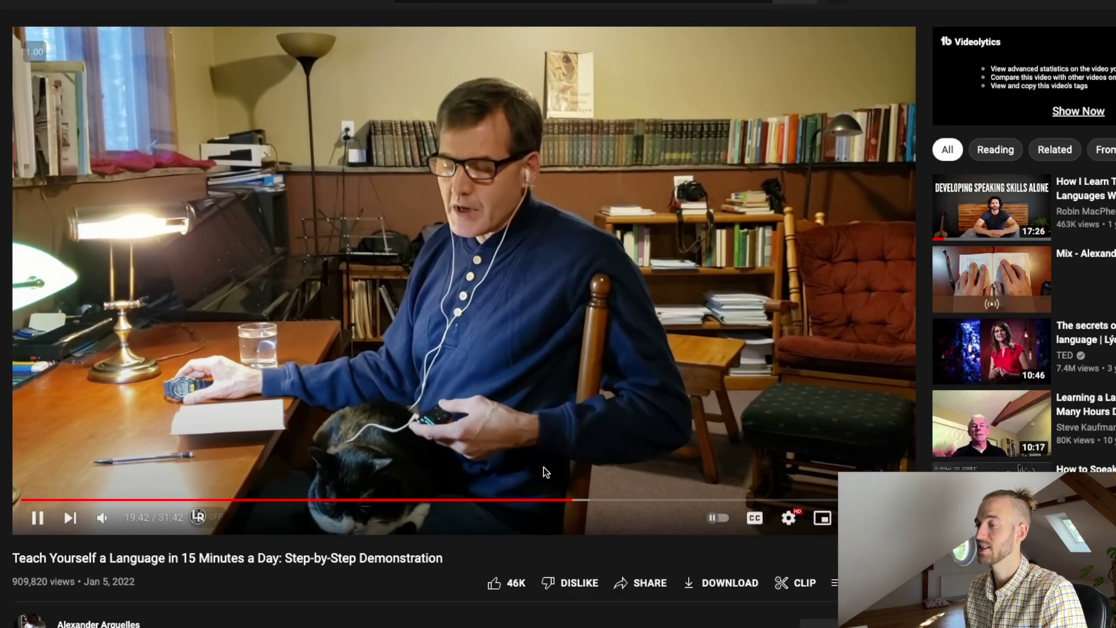
# - Skip ahead in the YouTube video Teach Yourself a Language in 15 Minutes a Day
pyautogui.click(669, 506)
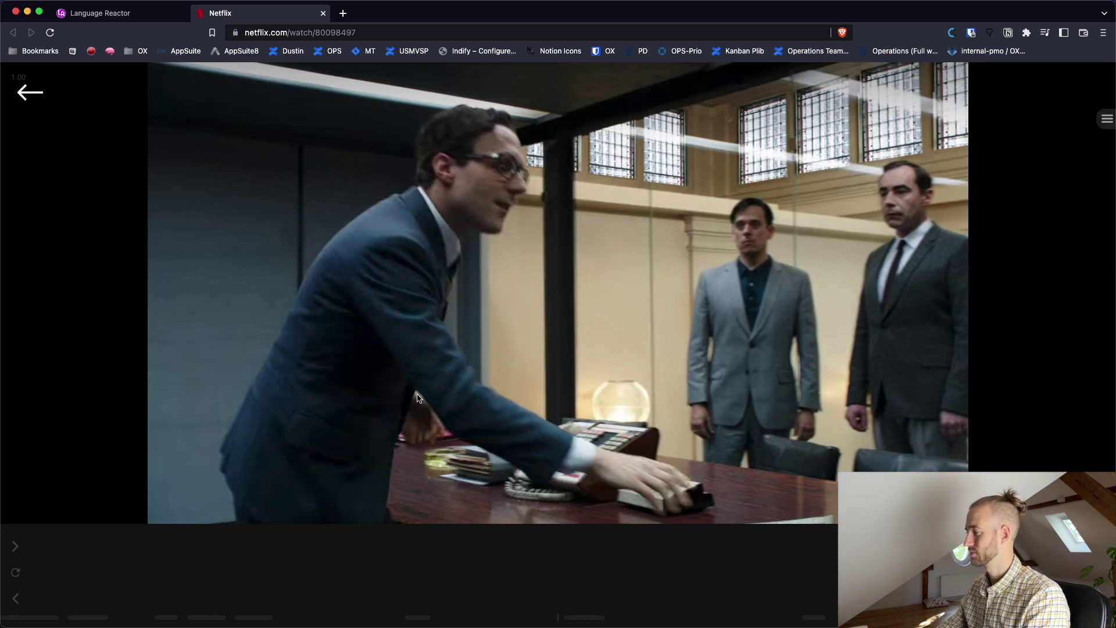
# - Pause the Netflix episode and jump back to about 11:48 repeatedly to replay the receipts scene
pyautogui.click(417, 397)
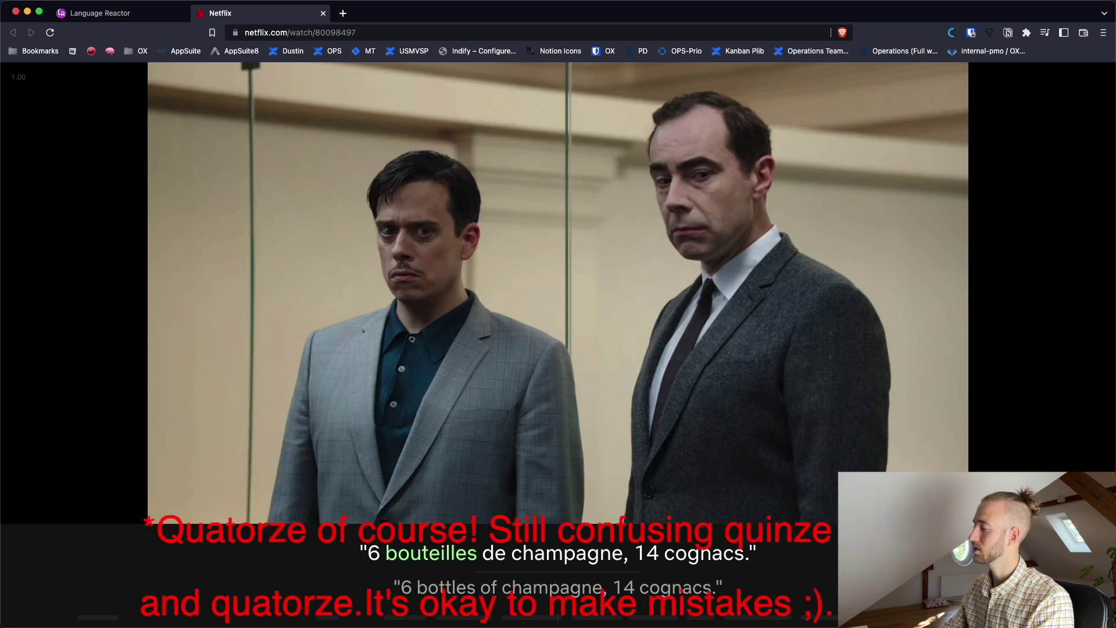
pyautogui.moveTo(442, 504)
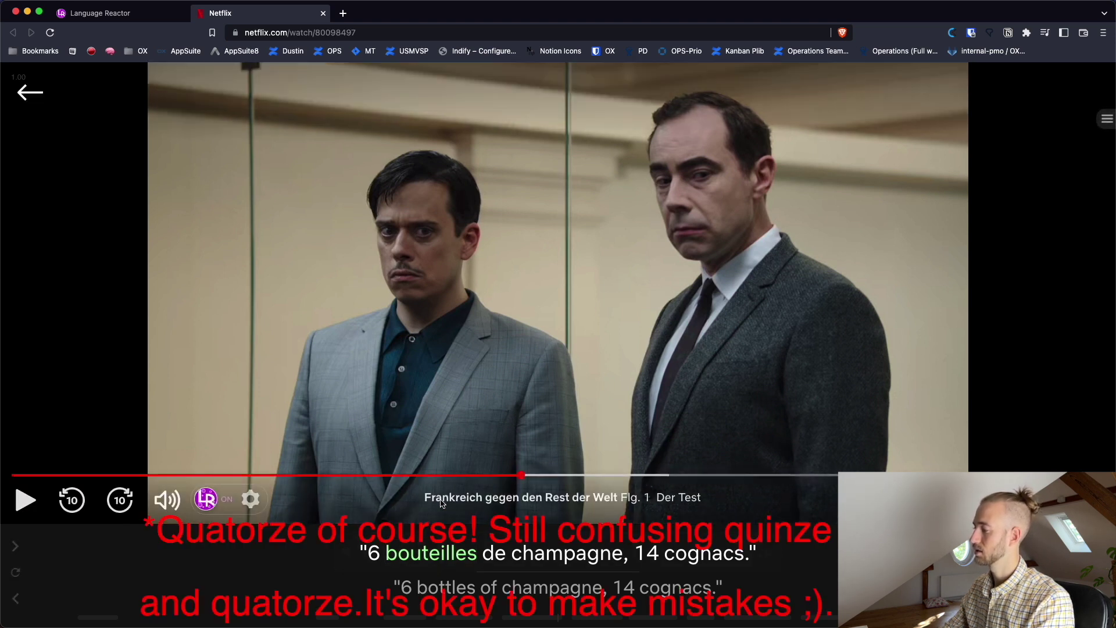
pyautogui.click(518, 474)
pyautogui.click(349, 369)
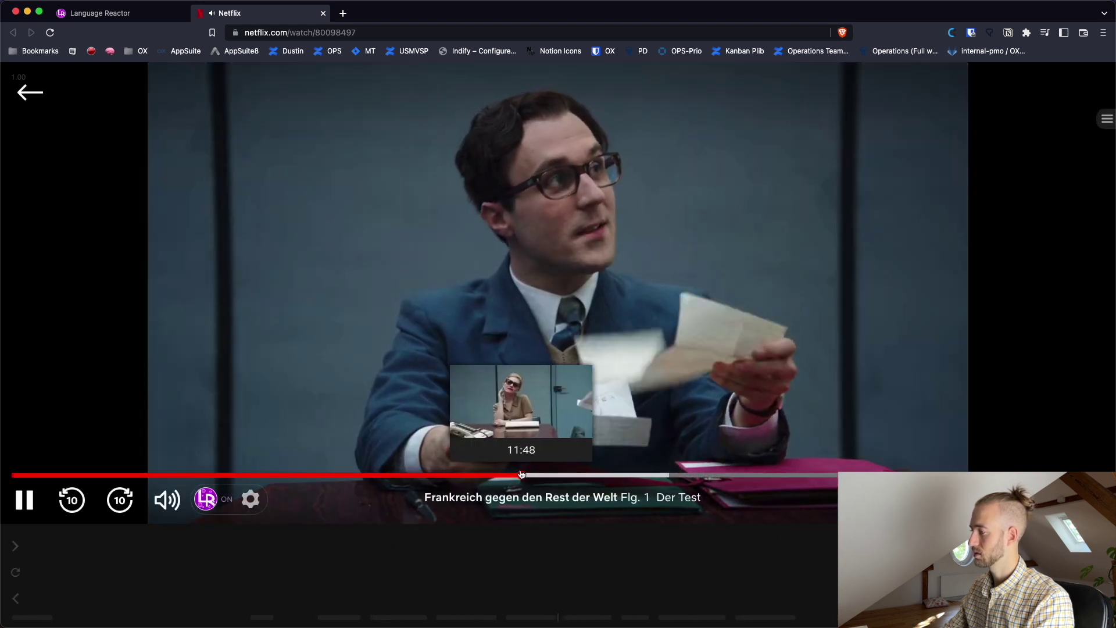
pyautogui.click(518, 474)
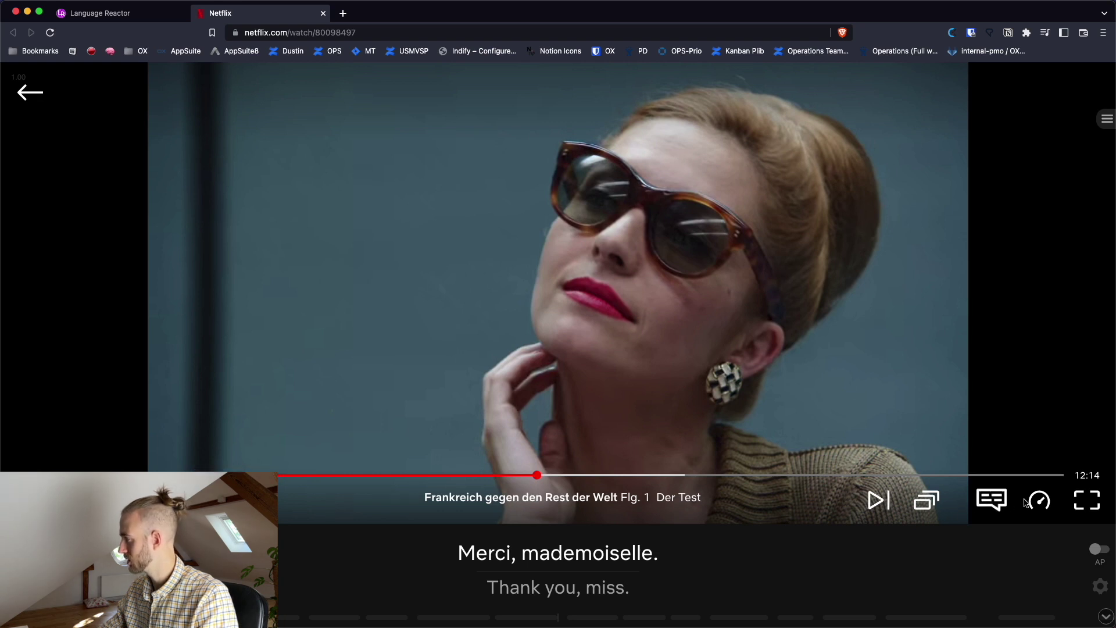
# - Slow the episode's playback speed to 0.75 and replay the scene from its start
pyautogui.moveTo(1043, 508)
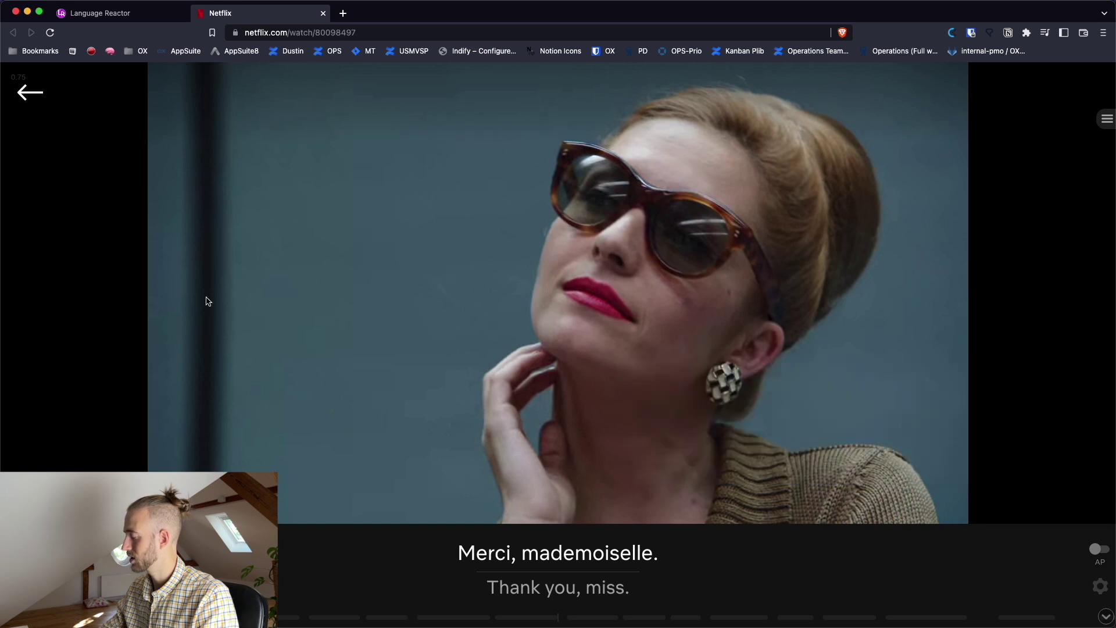
pyautogui.click(517, 475)
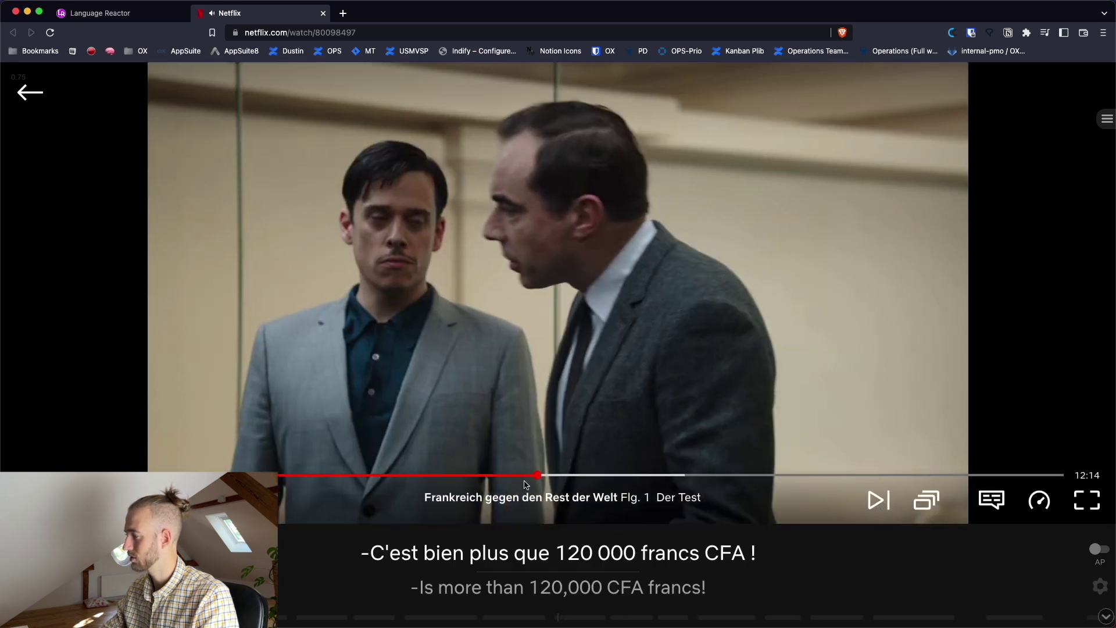